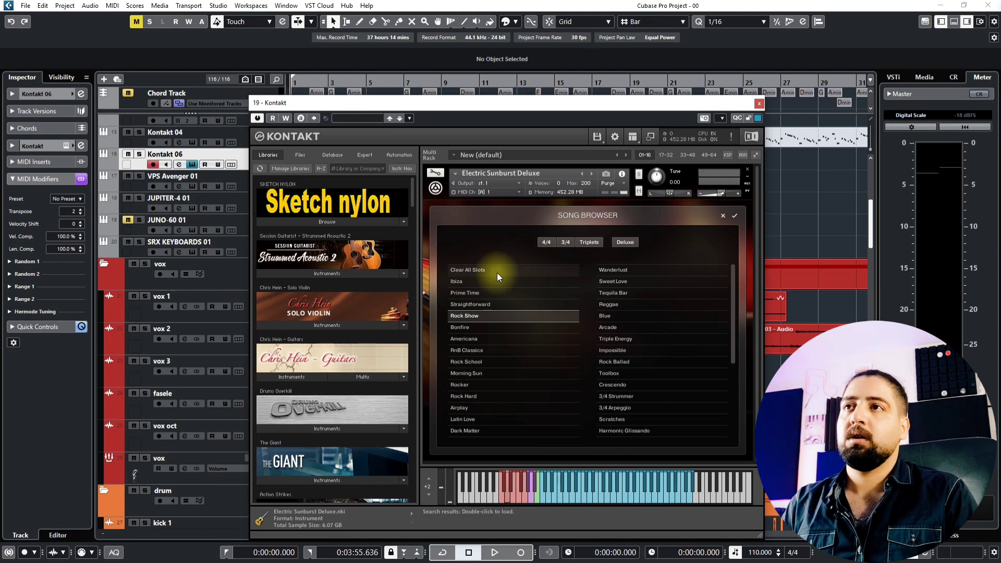
# Load the Ibiza song preset in Electric Sunburst Deluxe and move the instrument window clear of the project's top controls
pyautogui.click(476, 283)
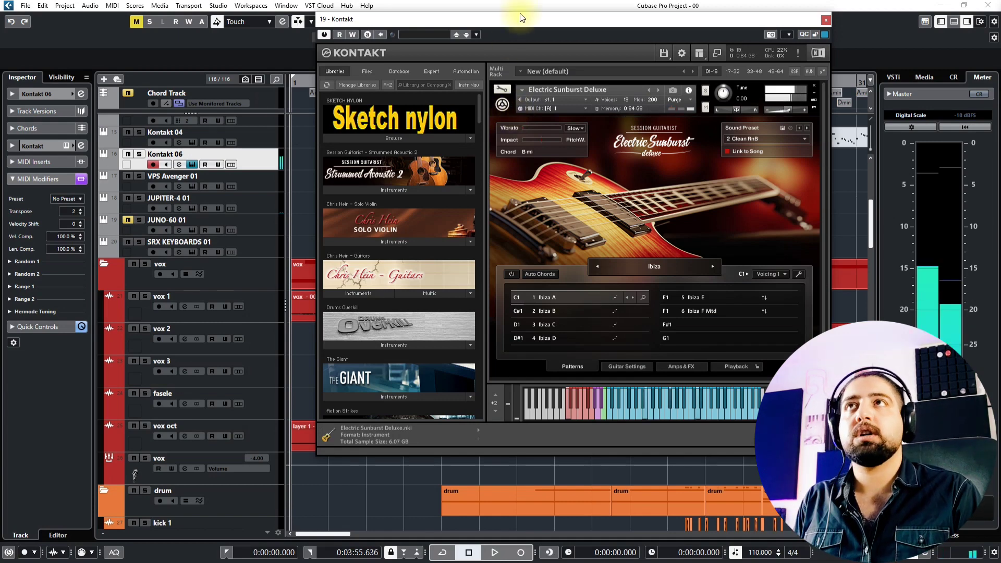
pyautogui.moveTo(522, 19); pyautogui.dragTo(452, 30)
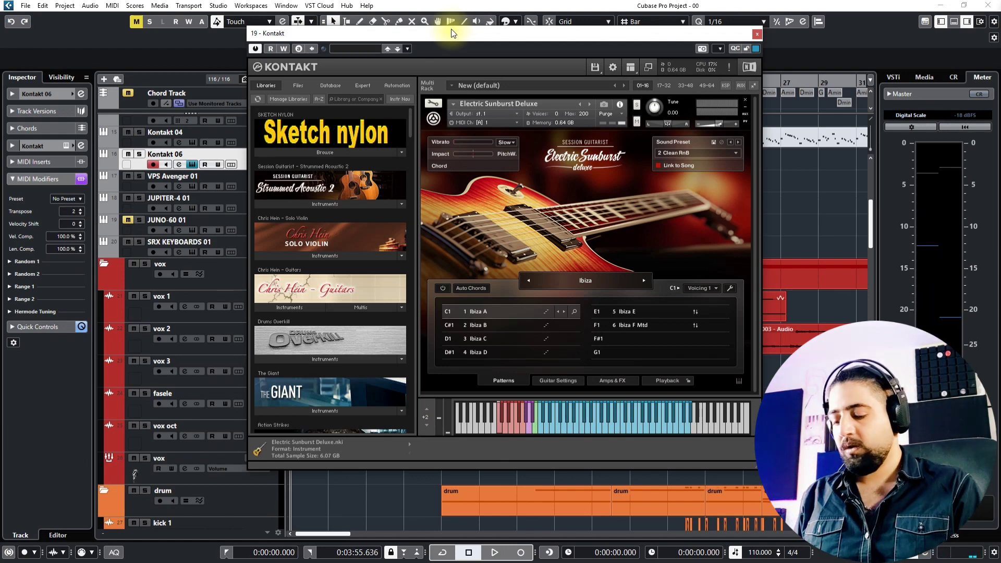
pyautogui.moveTo(451, 29); pyautogui.dragTo(458, 137)
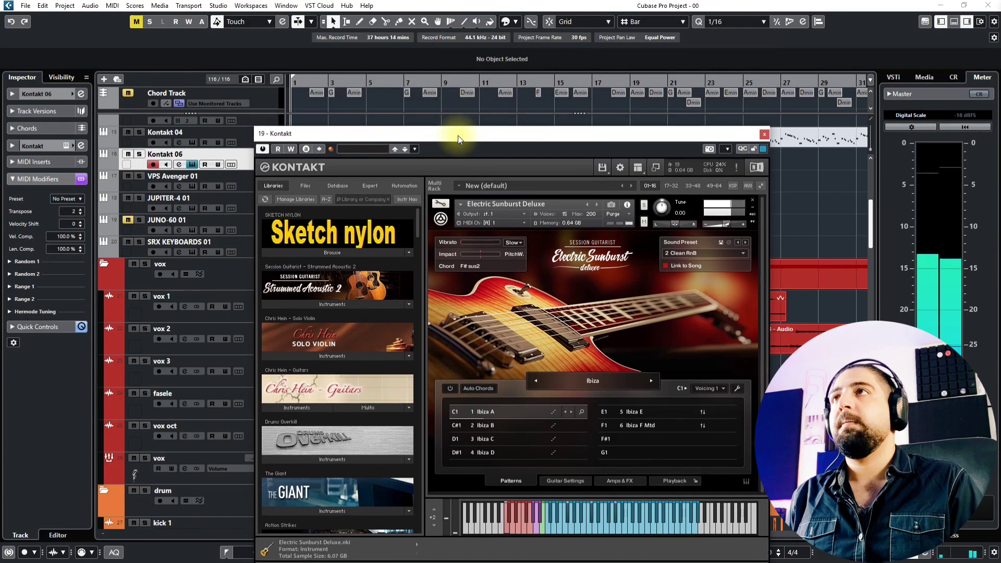
# Solo the vox folder together with the Kontakt 06 track and play the song briefly with the guitar pattern
pyautogui.click(146, 264)
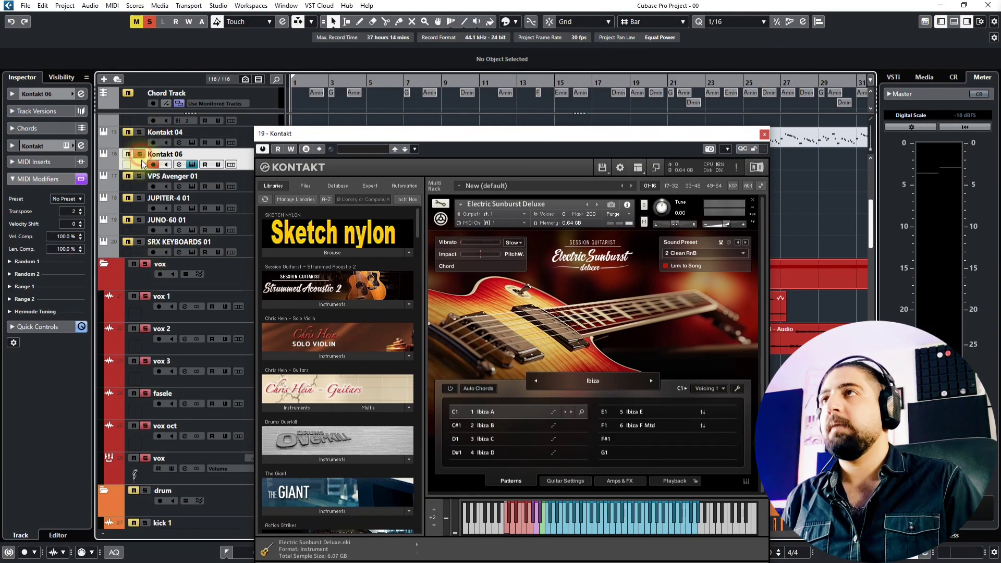
pyautogui.press('space')
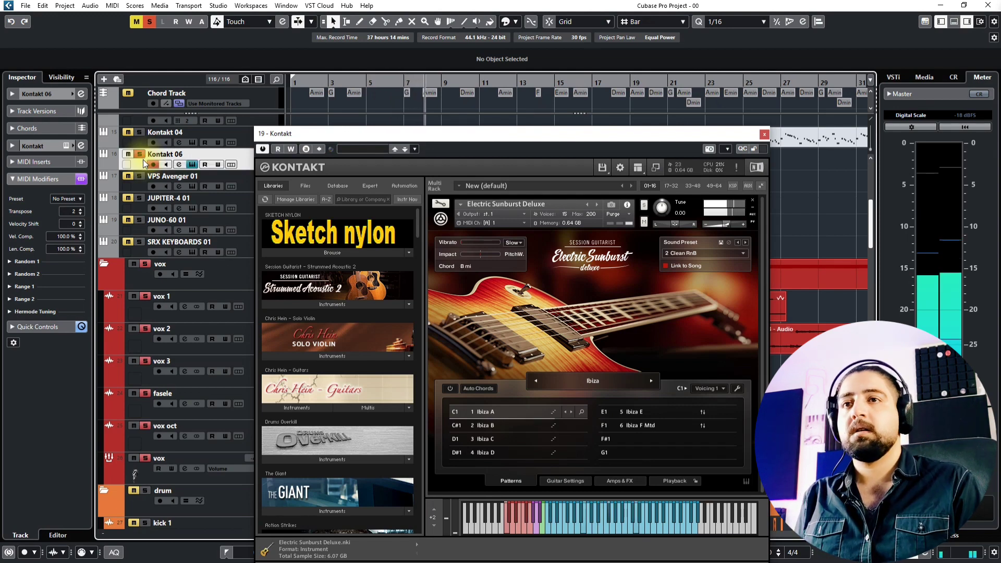
pyautogui.press('space')
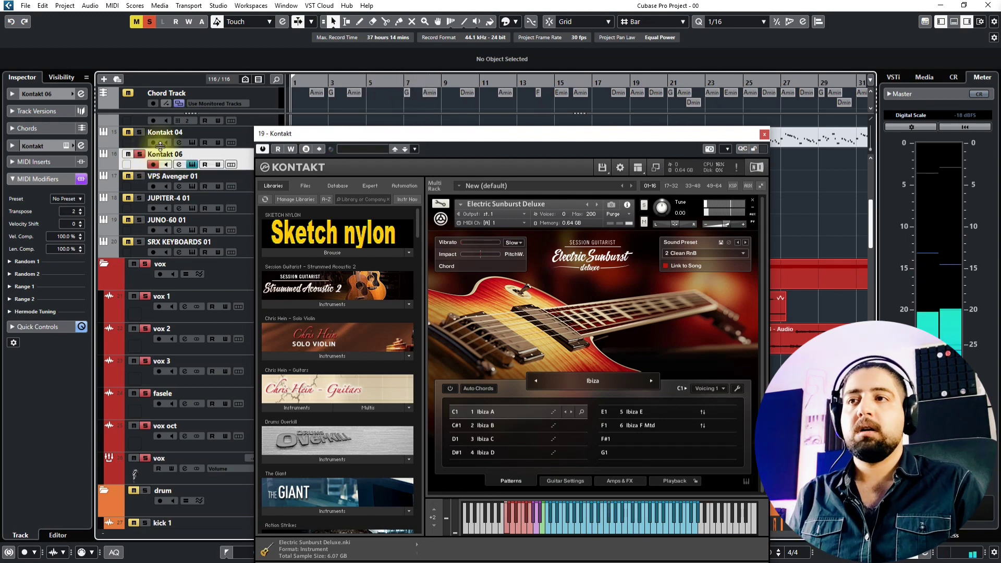
# Audition the Ibiza C, Ibiza D, Ibiza E and Ibiza F Mtd guitar patterns
pyautogui.click(493, 440)
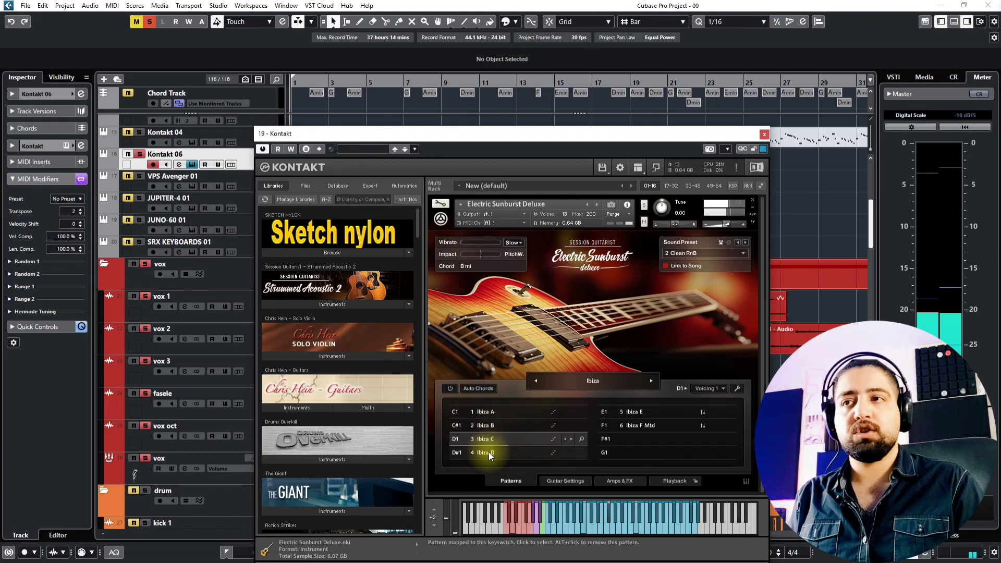
pyautogui.click(489, 452)
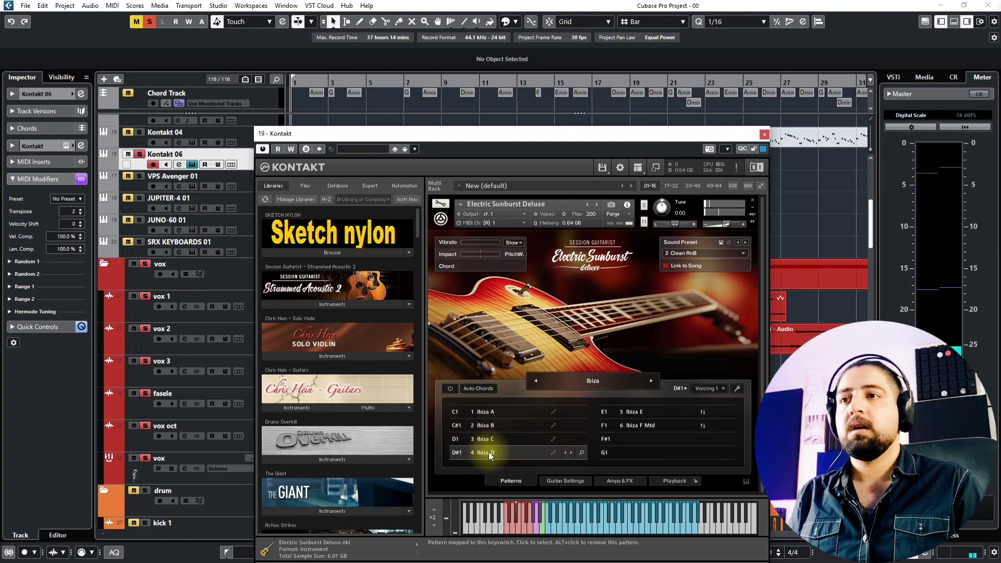
pyautogui.click(658, 412)
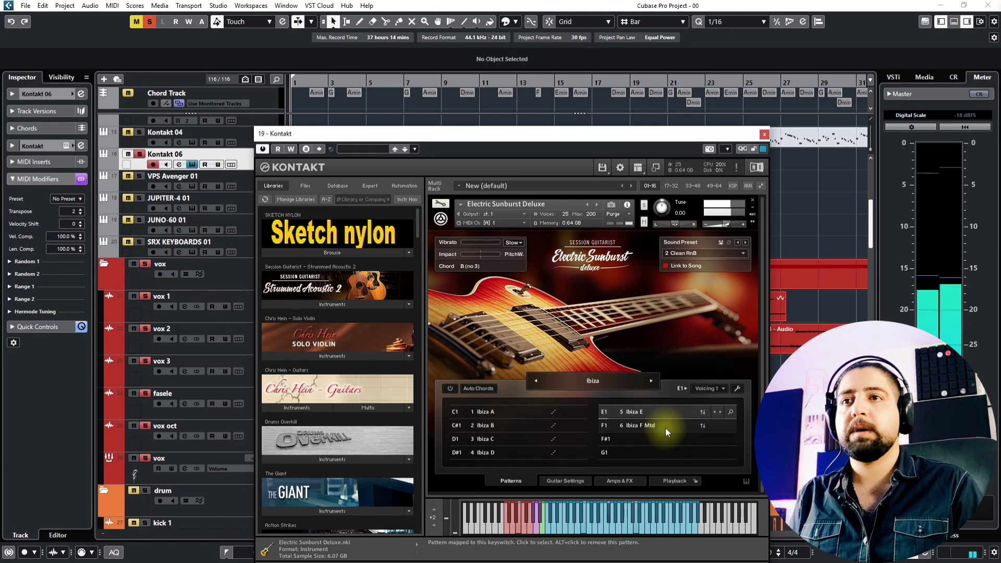
pyautogui.click(665, 428)
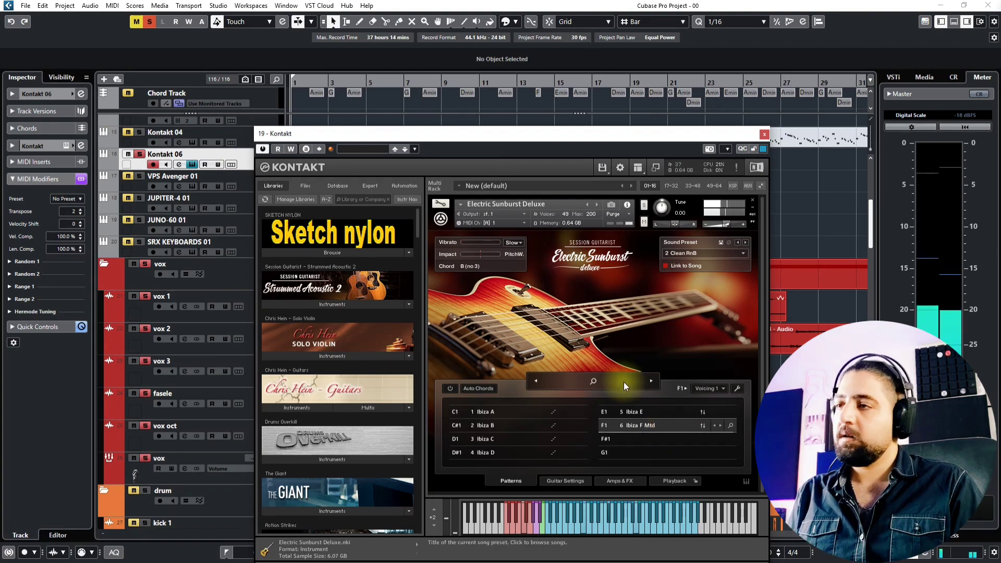
# Load the Prime Time song preset and audition its patterns from Prime Time B through Flageolet Arpeggio G
pyautogui.click(653, 381)
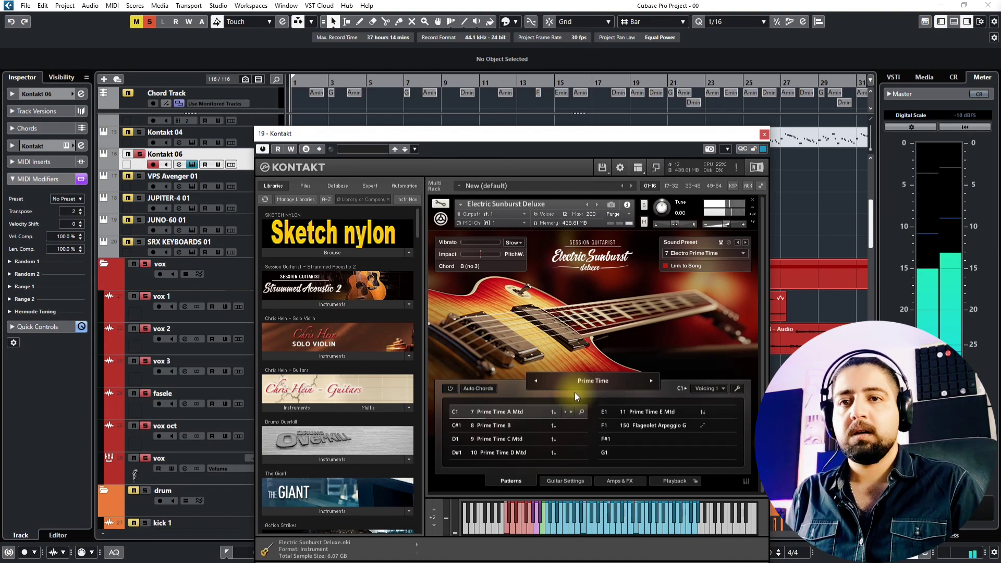
pyautogui.click(524, 424)
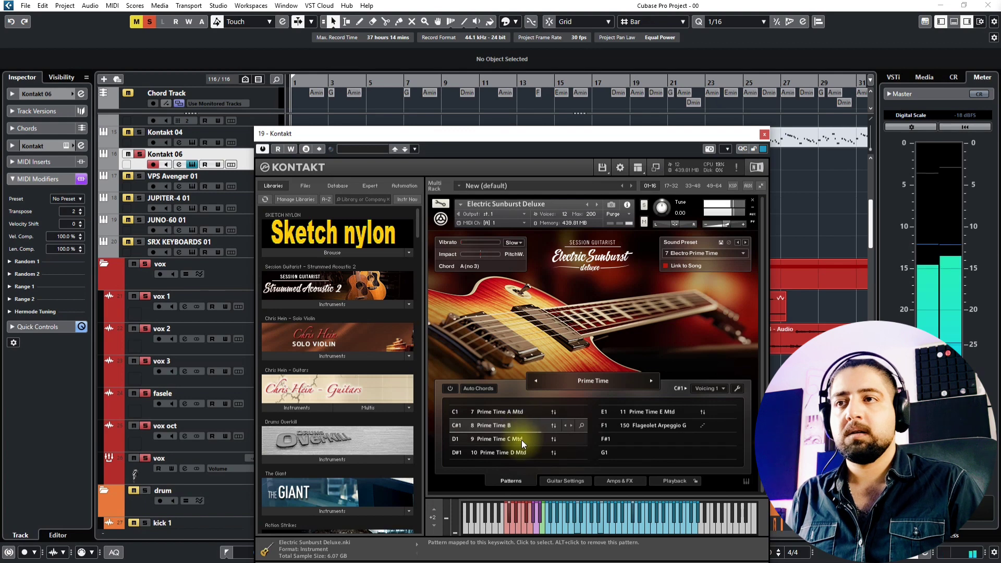
pyautogui.click(521, 440)
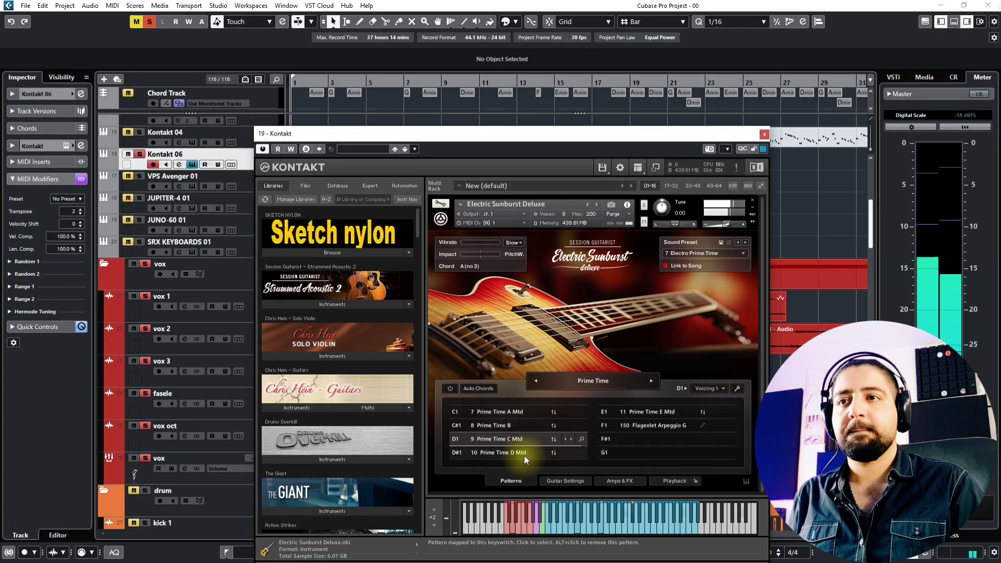
pyautogui.click(524, 455)
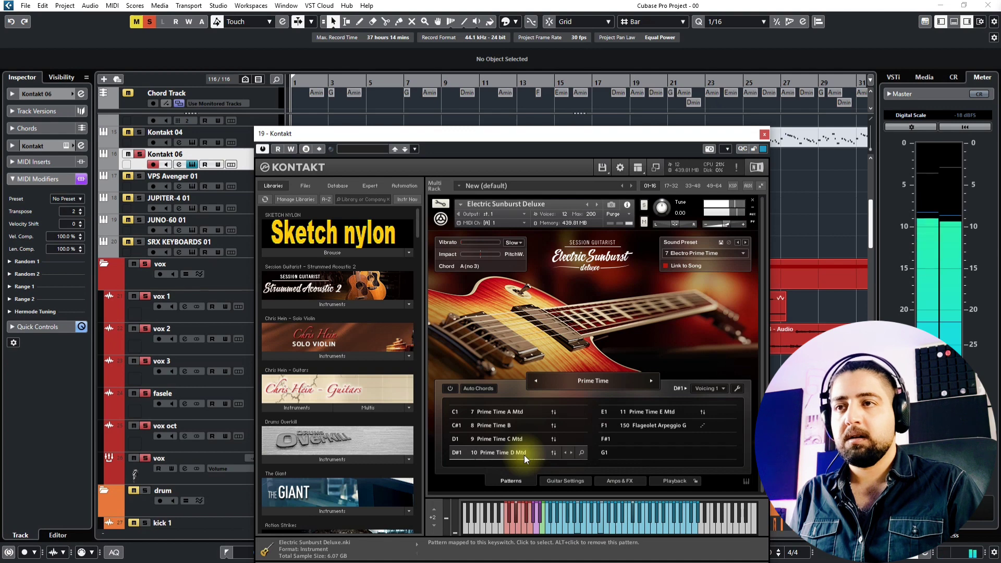
pyautogui.click(659, 406)
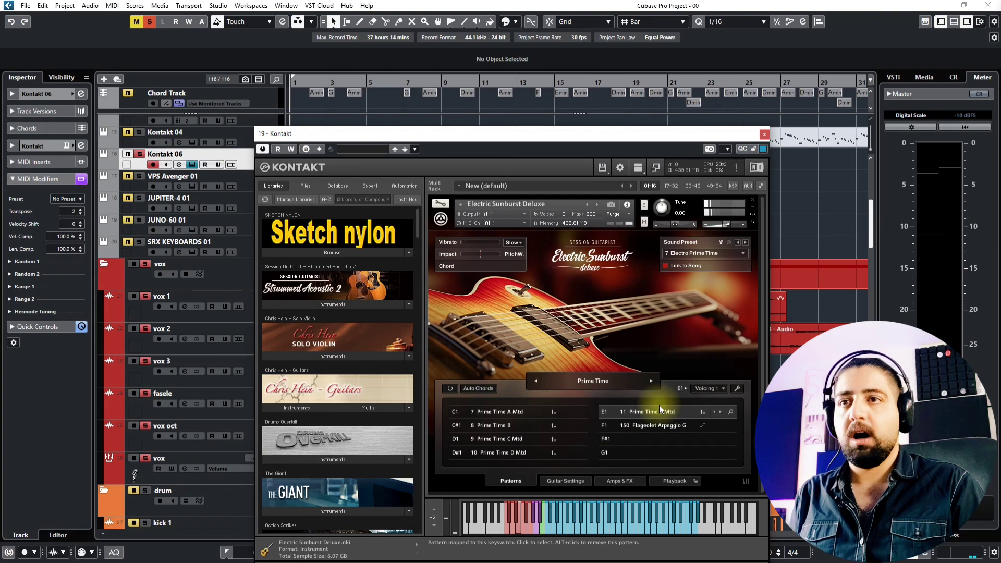
pyautogui.click(660, 422)
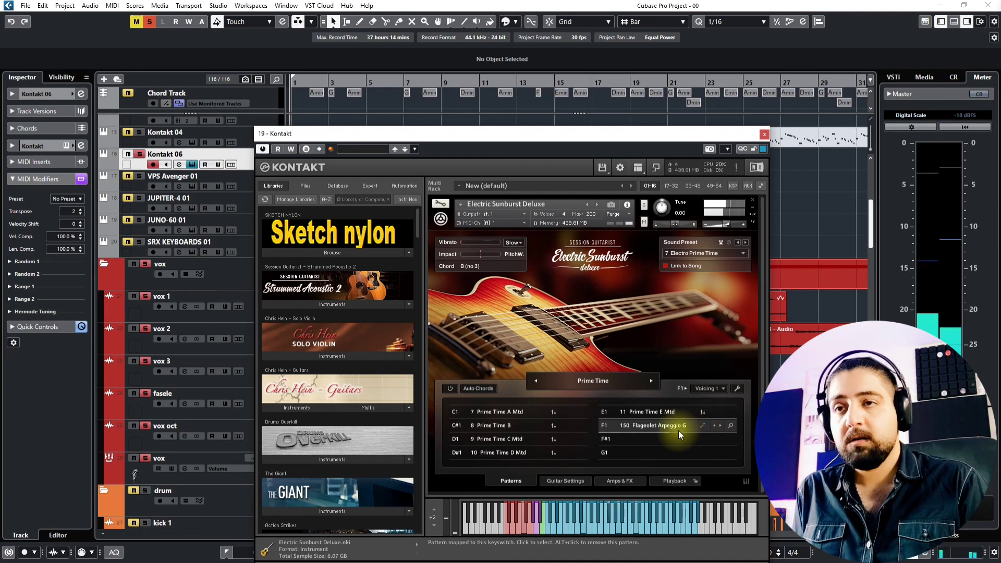
# Load the Straightforward song preset and audition the Straightforward B Mtd, C and D Mtd patterns
pyautogui.click(650, 382)
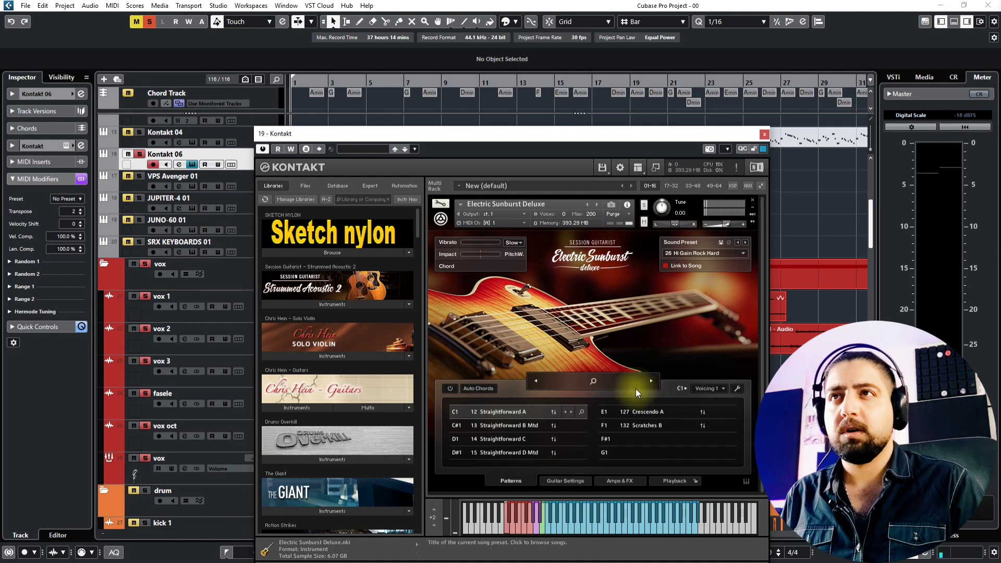
pyautogui.click(527, 424)
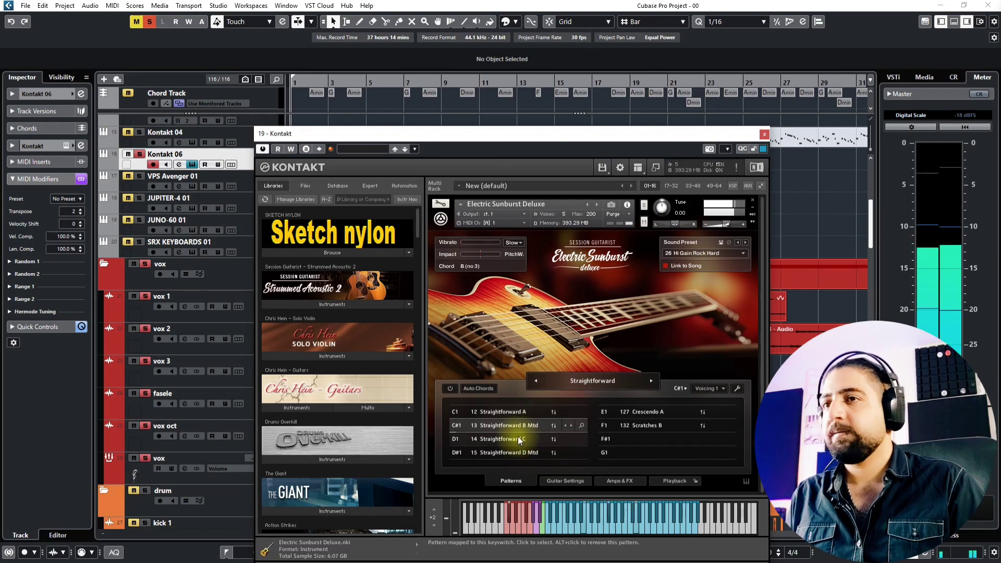
pyautogui.click(517, 440)
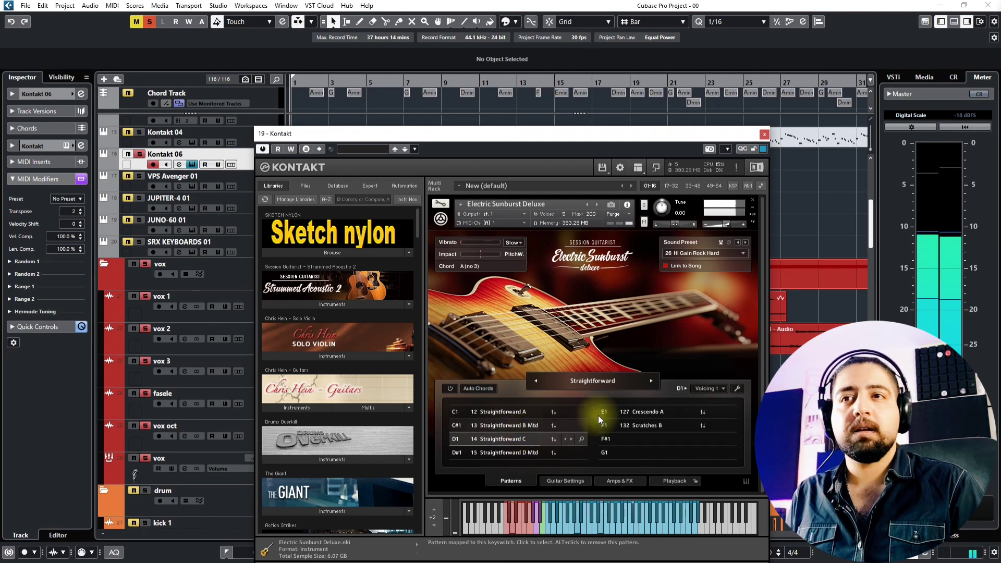
pyautogui.click(511, 454)
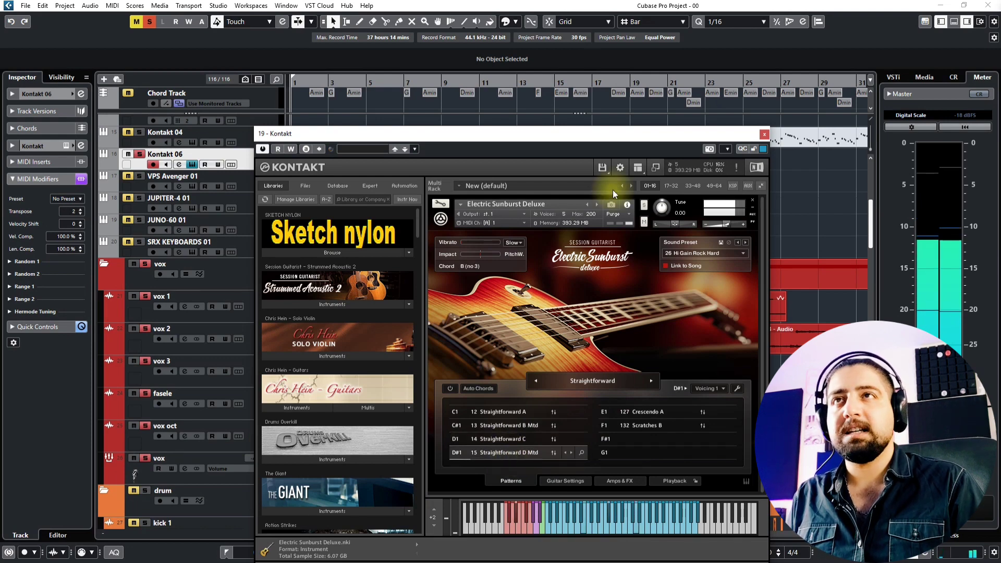
# Close the Kontakt instrument window and turn off solo for the Kontakt 06 and vox tracks
pyautogui.click(764, 135)
pyautogui.scroll(-4, 607, 332)
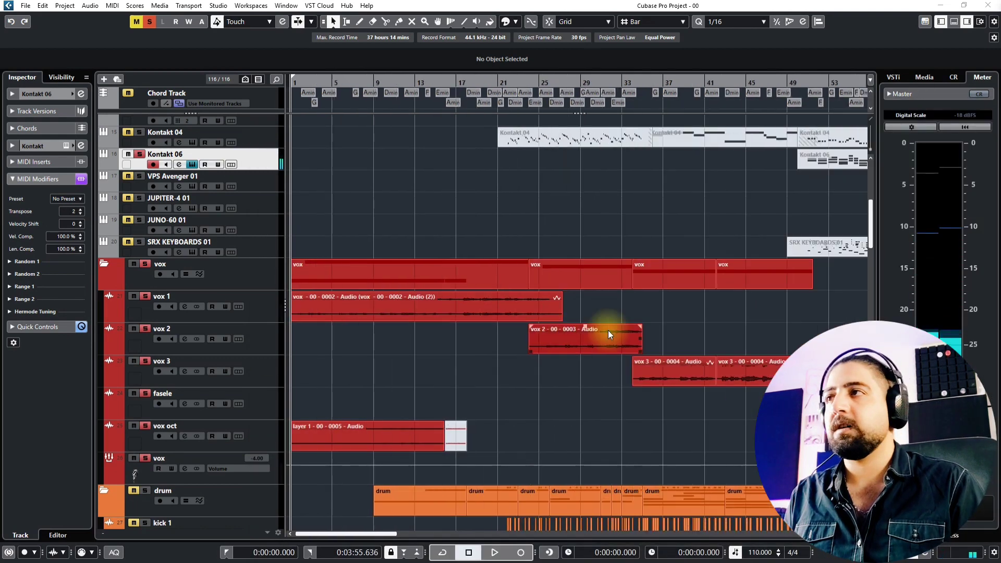
pyautogui.click(139, 155)
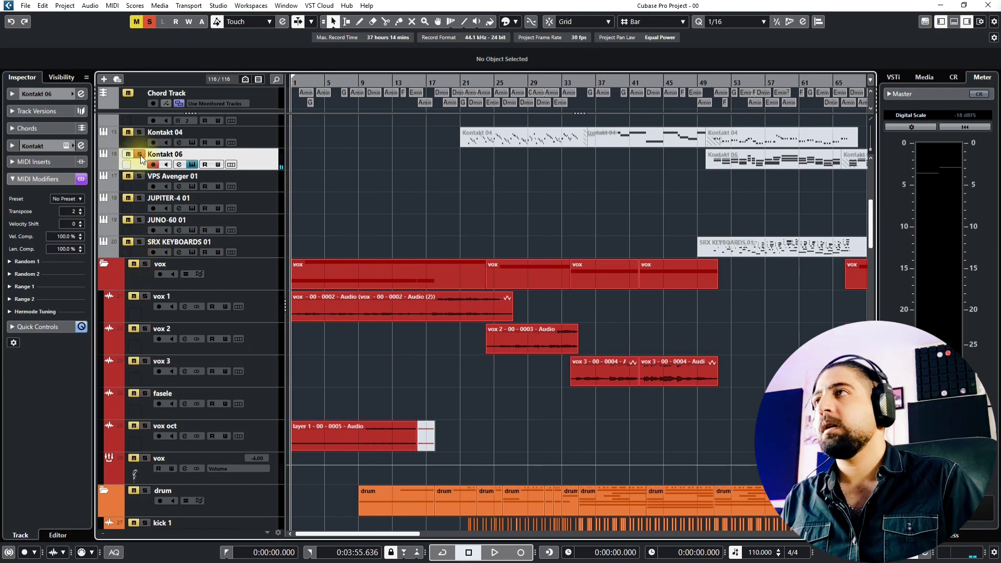
# Play the full arrangement from around bar 66, just before the rytm el 1 guitar part begins
pyautogui.scroll(-8, 533, 301)
pyautogui.scroll(-5, 530, 318)
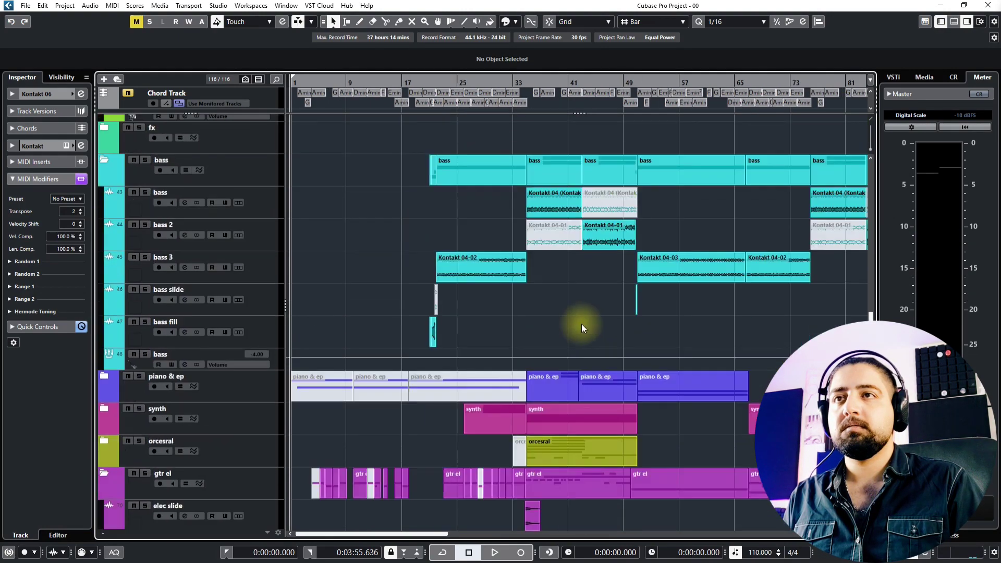
pyautogui.moveTo(605, 350); pyautogui.dragTo(477, 490)
pyautogui.scroll(-6, 612, 327)
pyautogui.click(401, 83)
pyautogui.press('space')
pyautogui.press('h')
pyautogui.press('h')
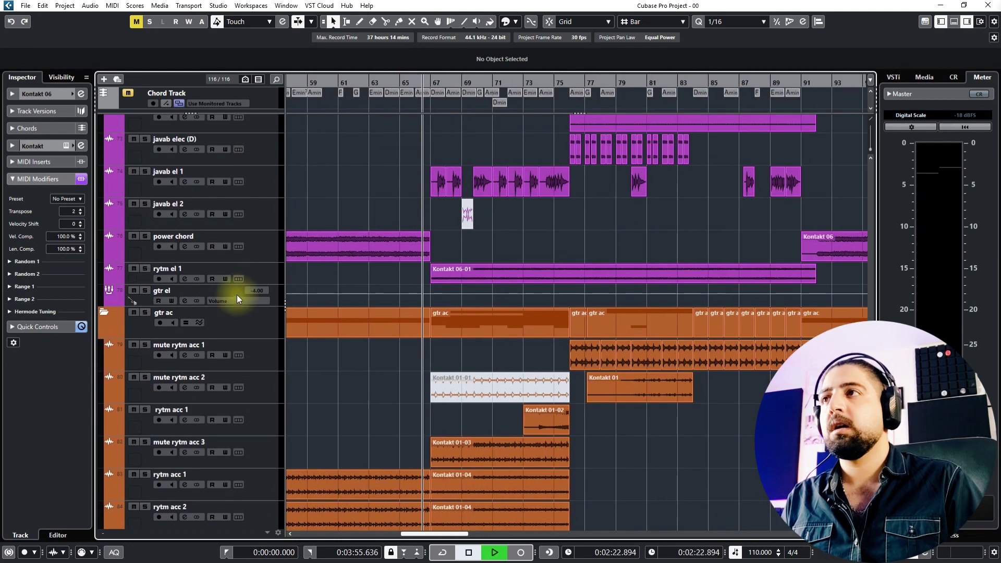
# Listen to the rytm el 1 track in solo during playback, then return to the full mix
pyautogui.click(261, 275)
pyautogui.scroll(3, 461, 363)
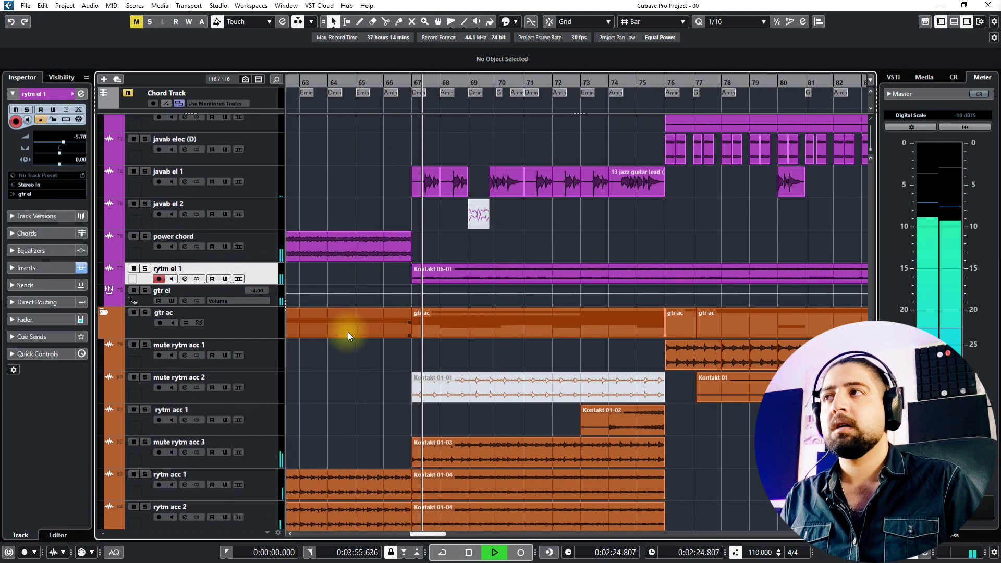
pyautogui.press('s')
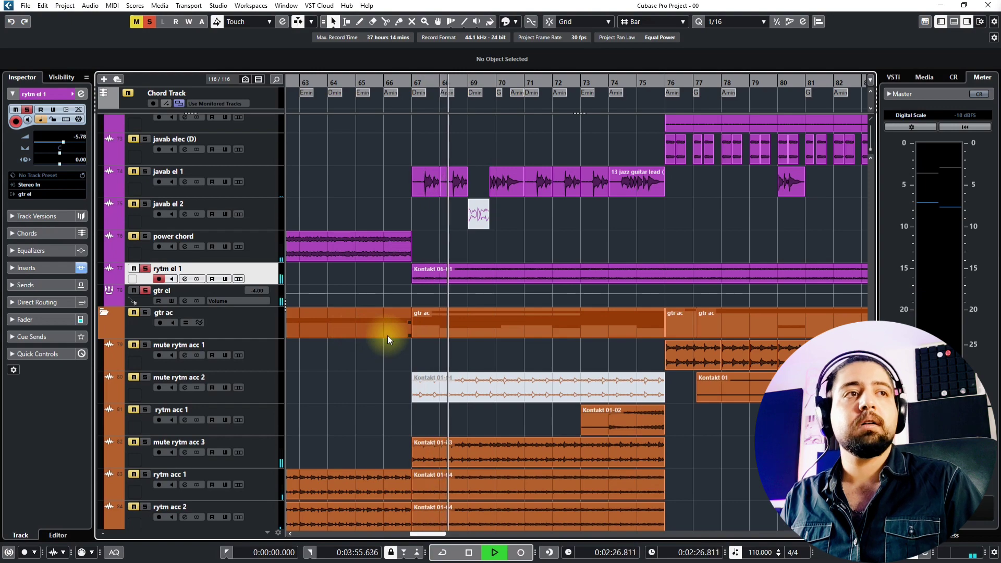
pyautogui.press('s')
# Move playback to around bar 50, where the power chord part starts, and select the power chord track
pyautogui.scroll(-5, 390, 336)
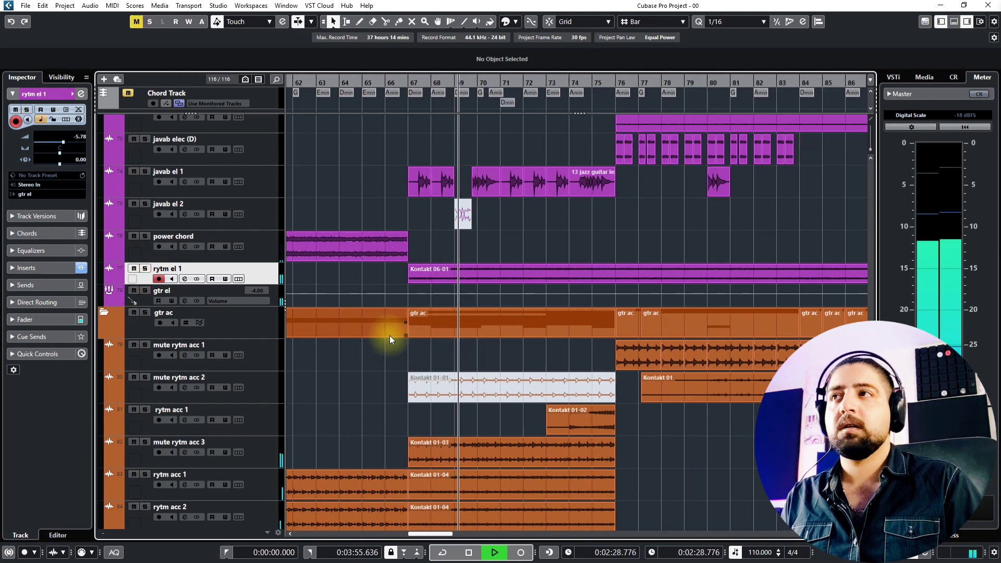
pyautogui.moveTo(389, 336); pyautogui.dragTo(767, 331)
pyautogui.moveTo(531, 200); pyautogui.dragTo(208, 205)
pyautogui.scroll(3, 493, 214)
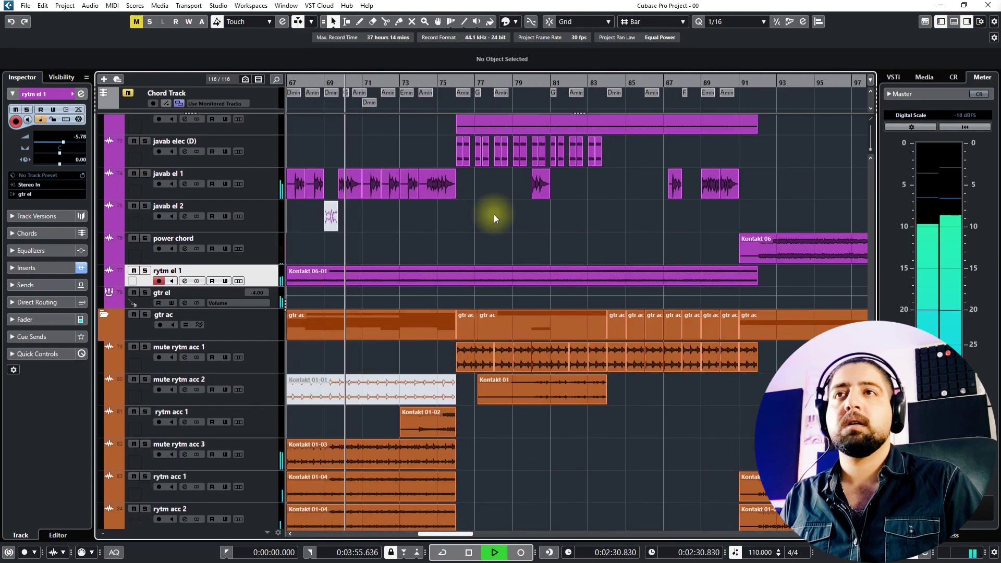
pyautogui.moveTo(448, 235); pyautogui.dragTo(783, 184)
pyautogui.moveTo(300, 85); pyautogui.dragTo(283, 203)
pyautogui.click(270, 197)
pyautogui.moveTo(384, 205); pyautogui.dragTo(396, 236)
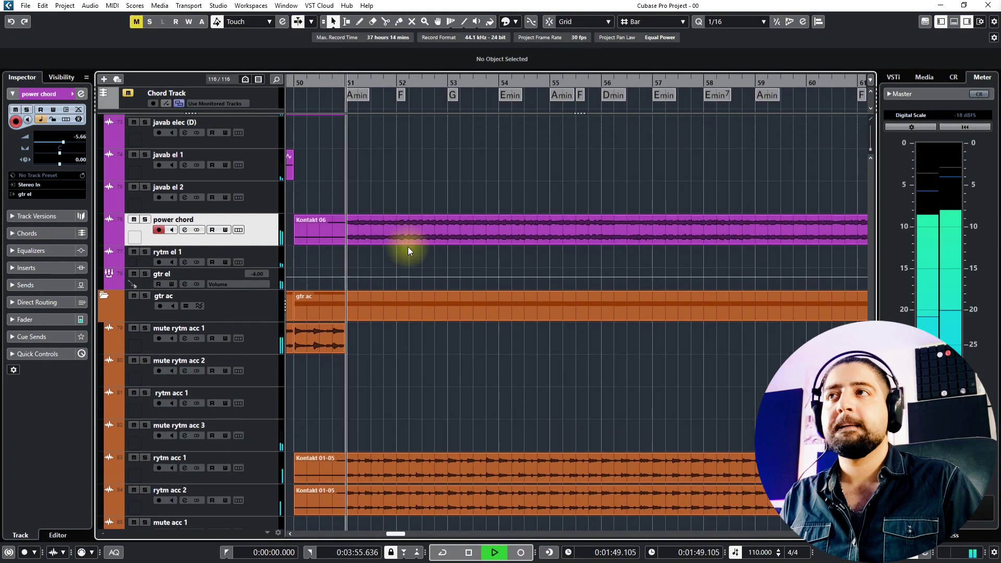
# Compare the power chord track in solo with the full mix twice during playback, ending with solo off
pyautogui.press('s')
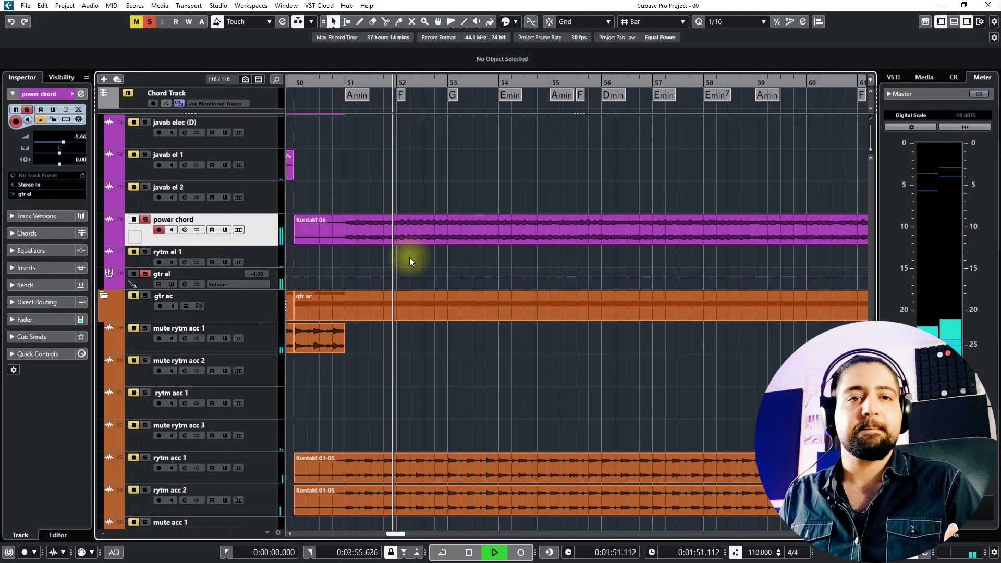
pyautogui.press('s')
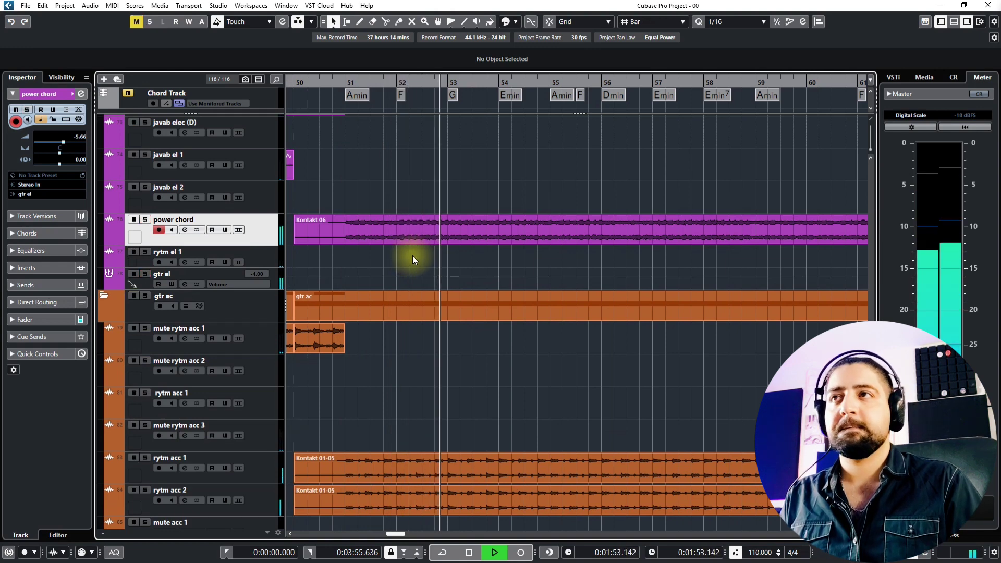
pyautogui.scroll(-2, 411, 256)
pyautogui.moveTo(452, 227); pyautogui.dragTo(443, 243)
pyautogui.press('s')
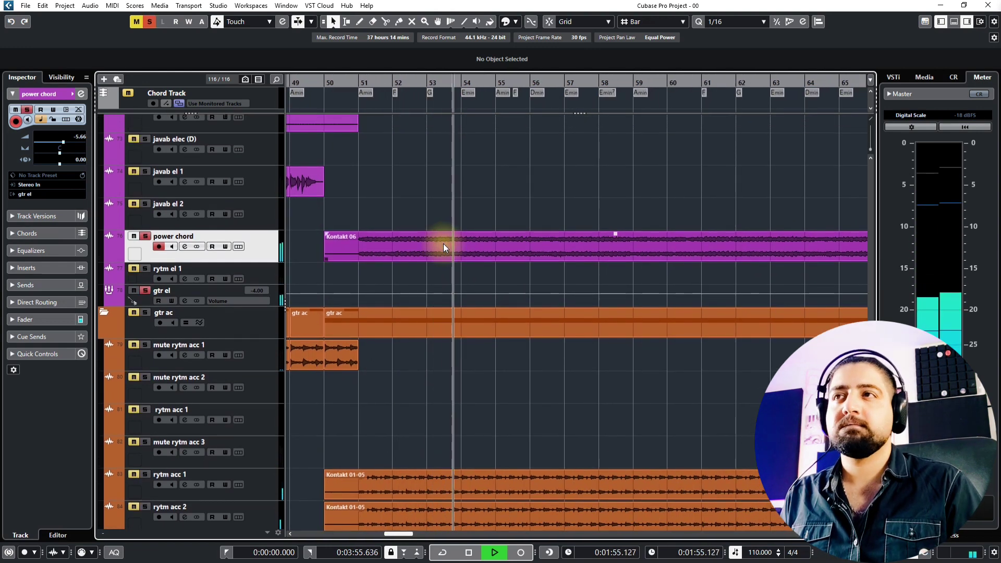
pyautogui.press('s')
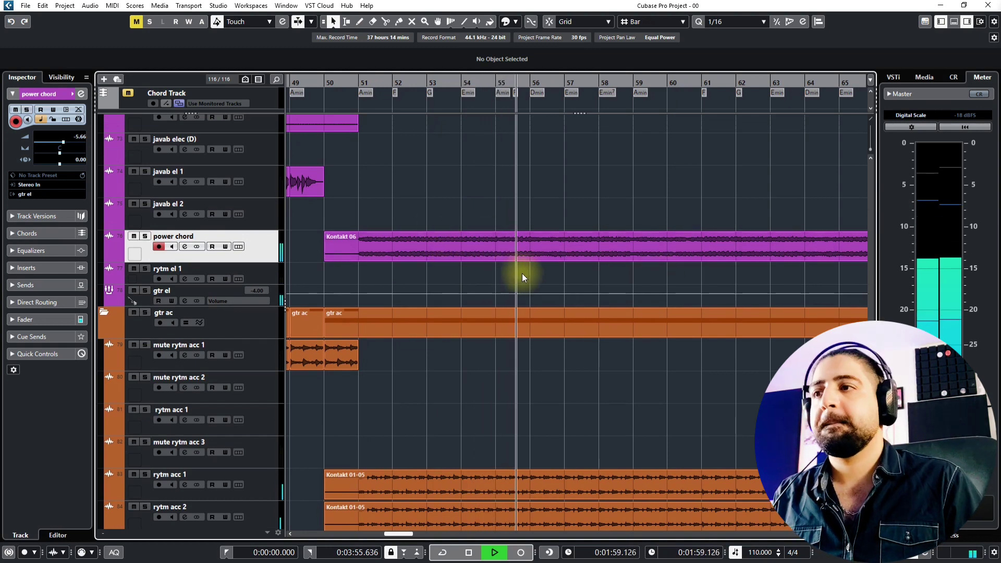
# Solo the gtr ac folder to hear the acoustic guitar tracks on their own
pyautogui.scroll(-2, 542, 276)
pyautogui.scroll(2, 568, 277)
pyautogui.scroll(-2, 565, 289)
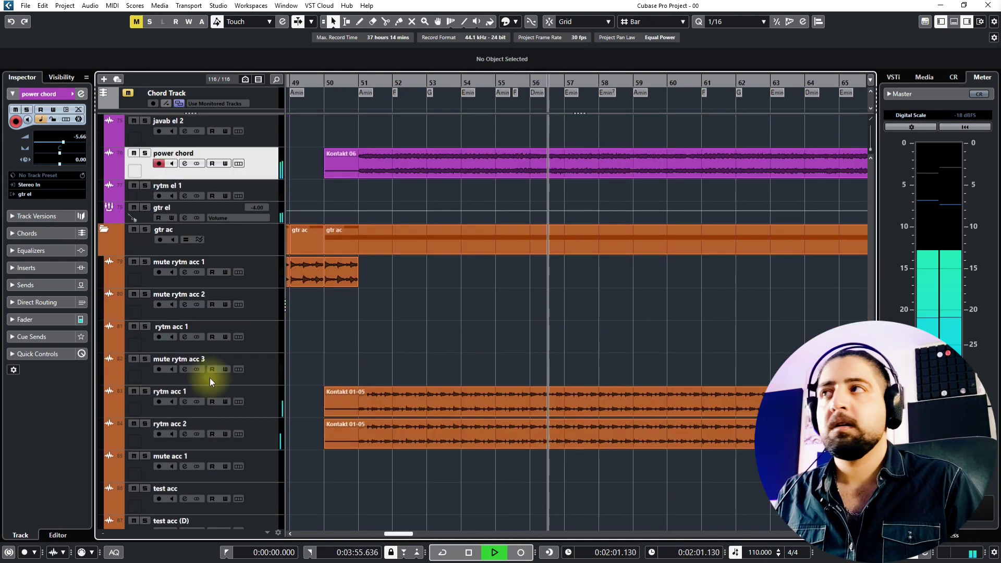
pyautogui.click(144, 230)
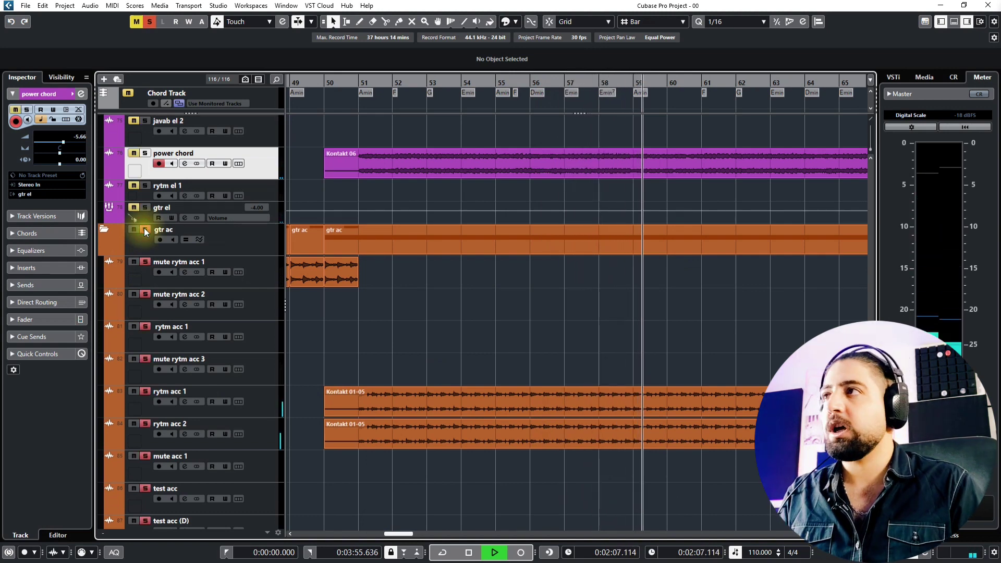
# Turn off solo on the gtr ac folder to restore the full mix and stop playback
pyautogui.click(144, 229)
pyautogui.press('space')
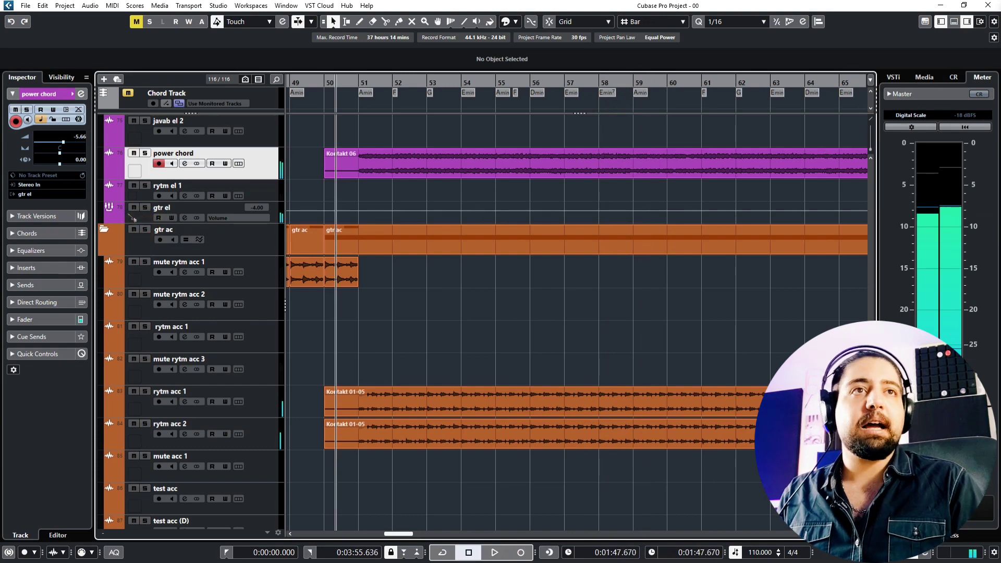
# Select the Kontakt 06 instrument track and reposition its Kontakt window so Electric Sunburst Deluxe is fully in view
pyautogui.moveTo(437, 138); pyautogui.dragTo(364, 156)
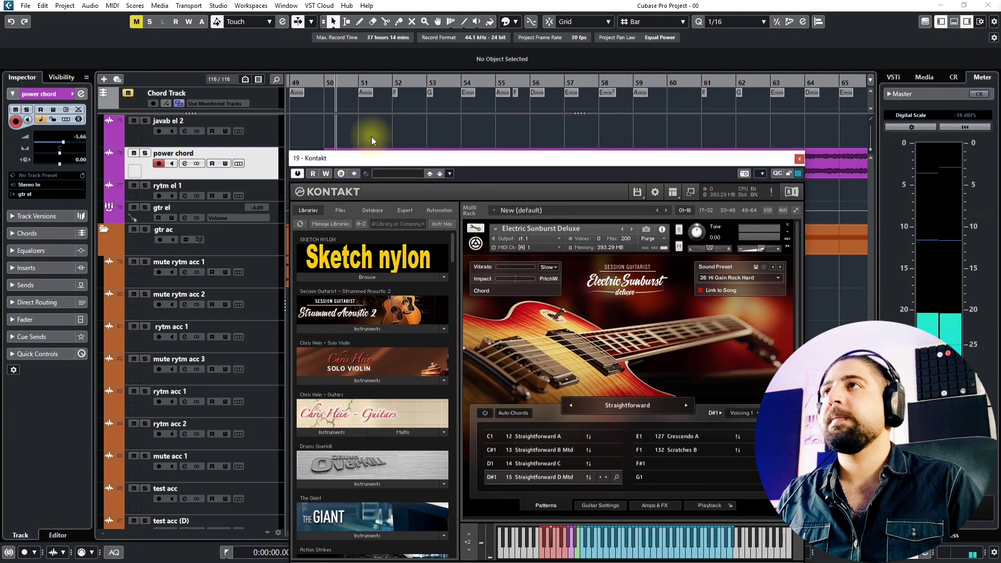
pyautogui.scroll(3, 371, 138)
pyautogui.scroll(15, 372, 137)
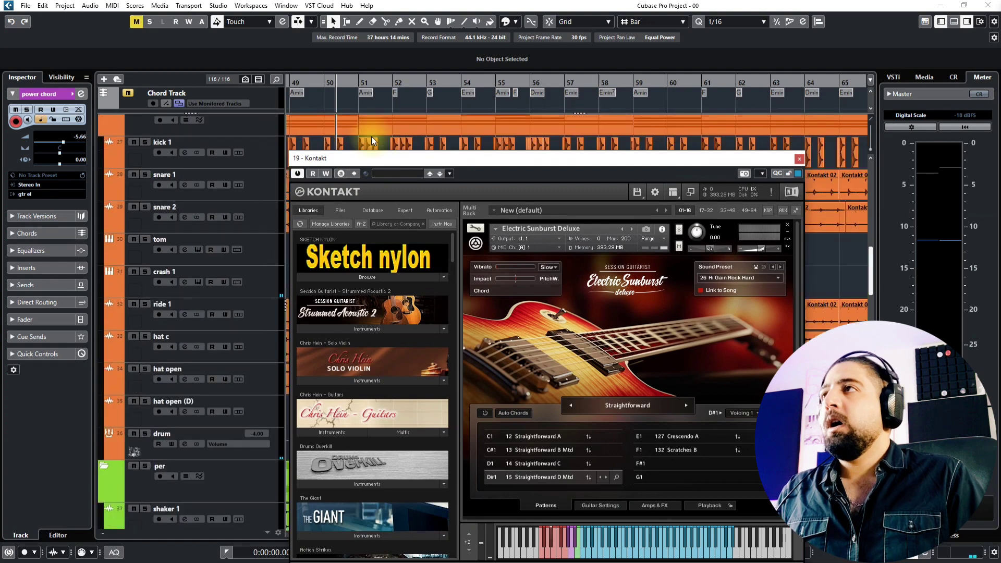
pyautogui.scroll(5, 371, 136)
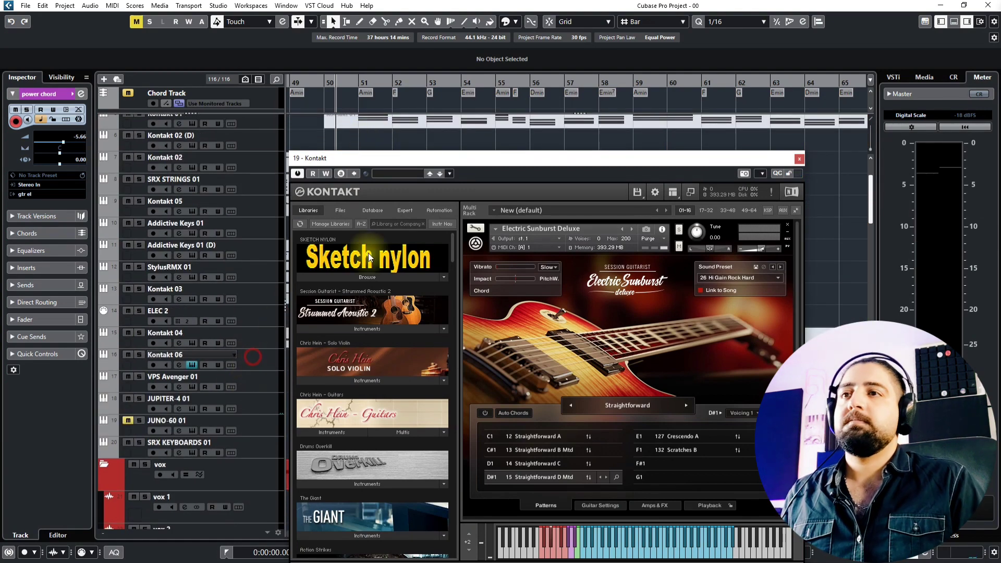
pyautogui.moveTo(460, 158); pyautogui.dragTo(442, 82)
# Look over the song browser with Straightforward kept as the song, then load the following song, Rock Show
pyautogui.click(609, 331)
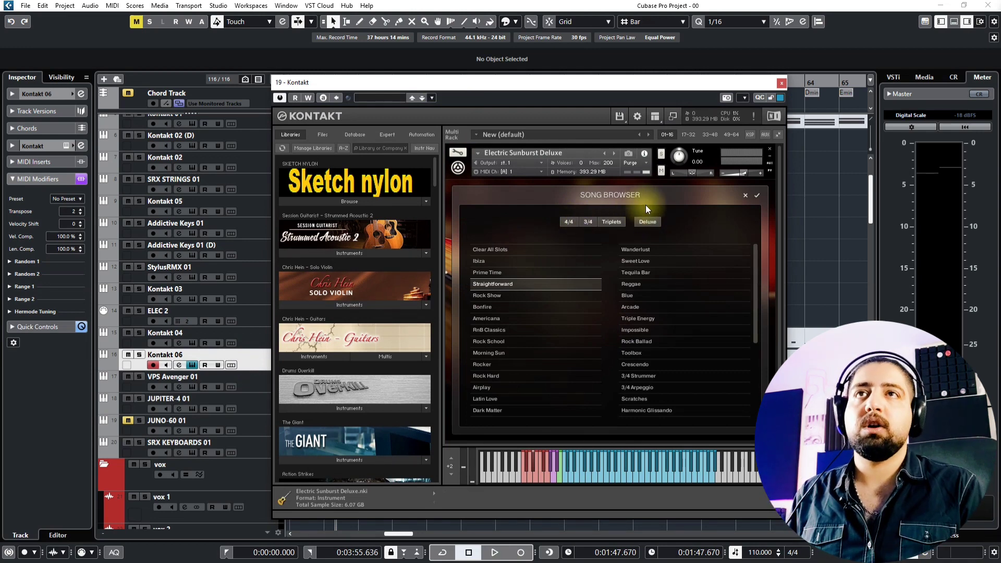
pyautogui.click(756, 195)
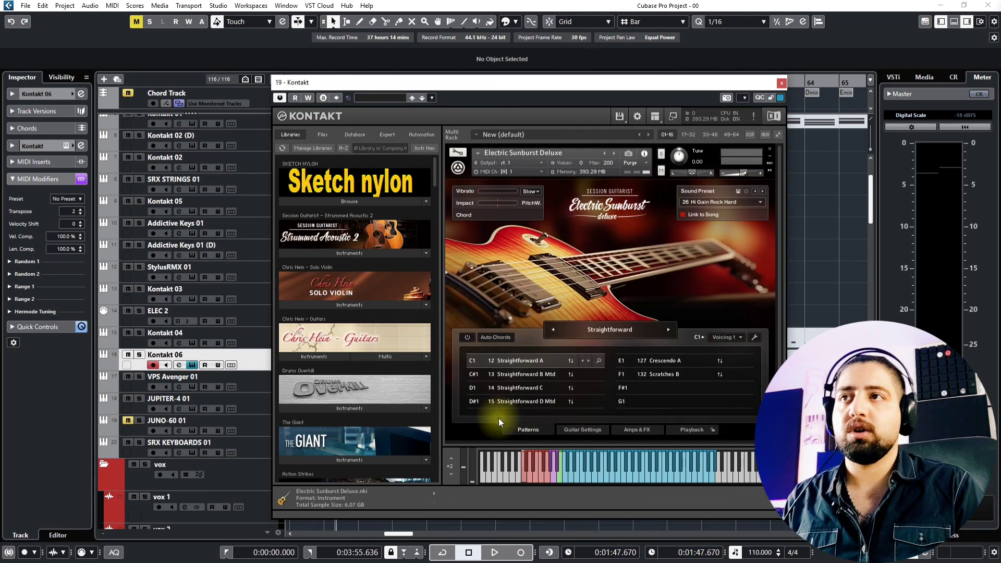
pyautogui.click(670, 330)
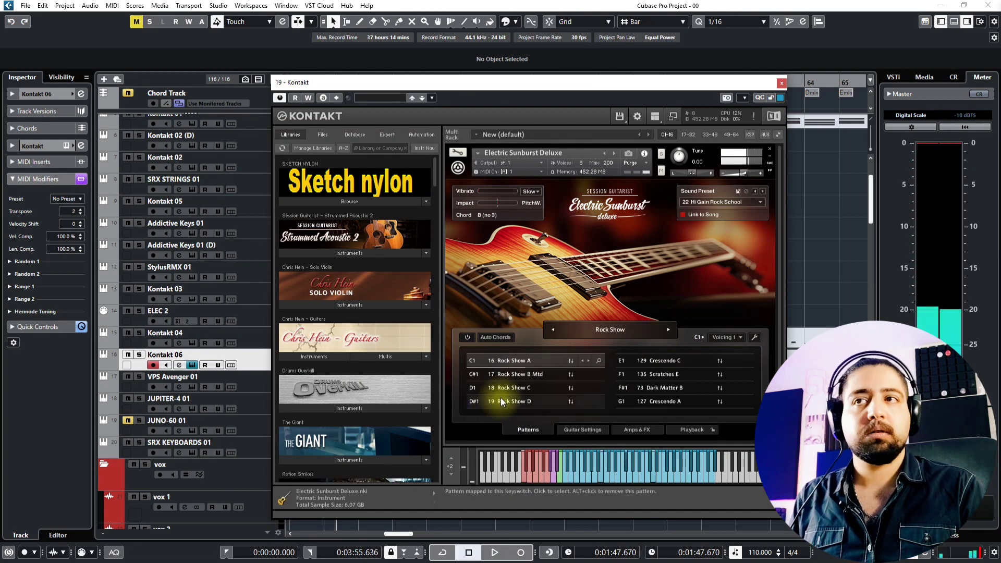
# Audition the Rock Show patterns in turn: Rock Show B Mtd, Rock Show C, Rock Show D, Dark Matter B and Crescendo A
pyautogui.click(523, 374)
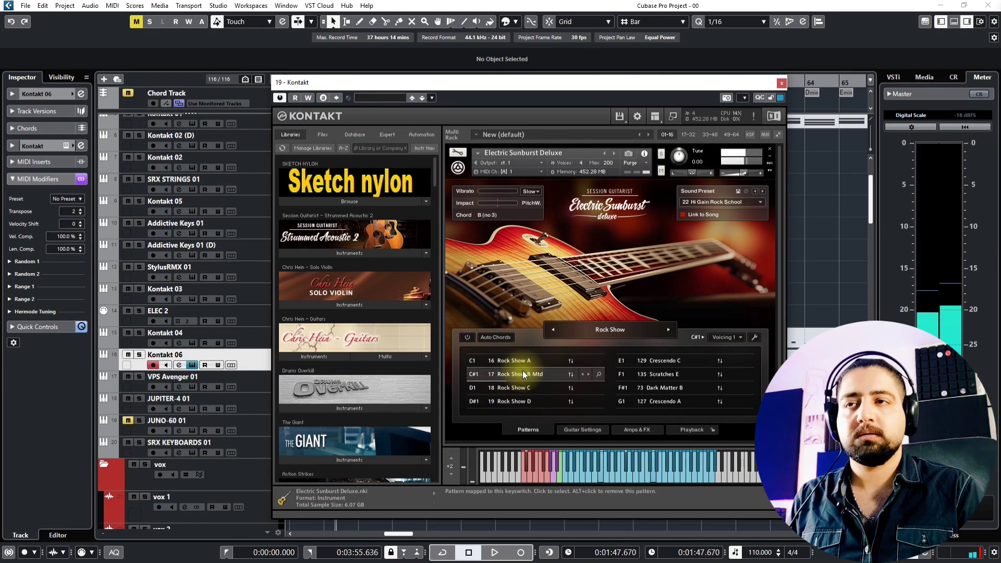
pyautogui.click(526, 387)
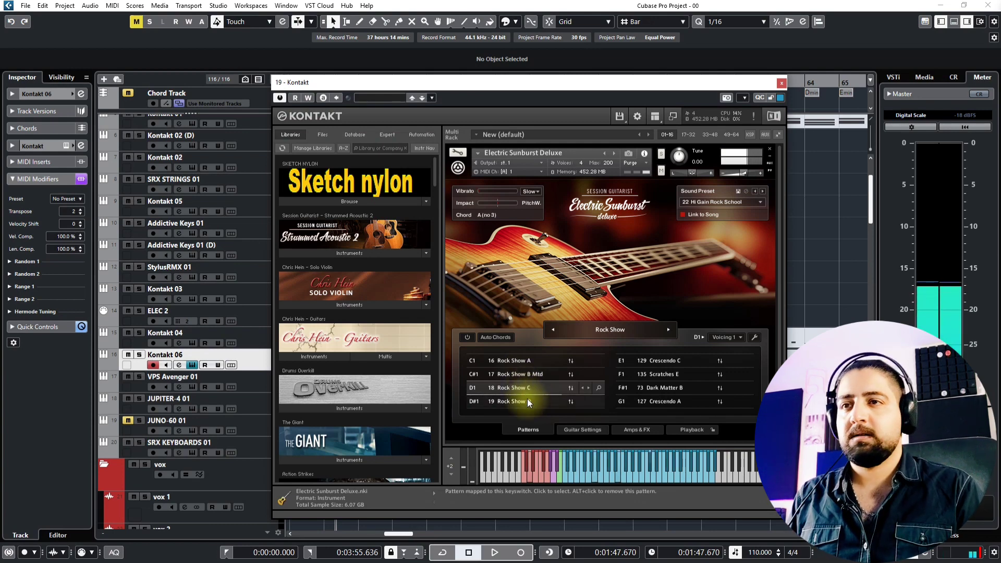
pyautogui.click(528, 402)
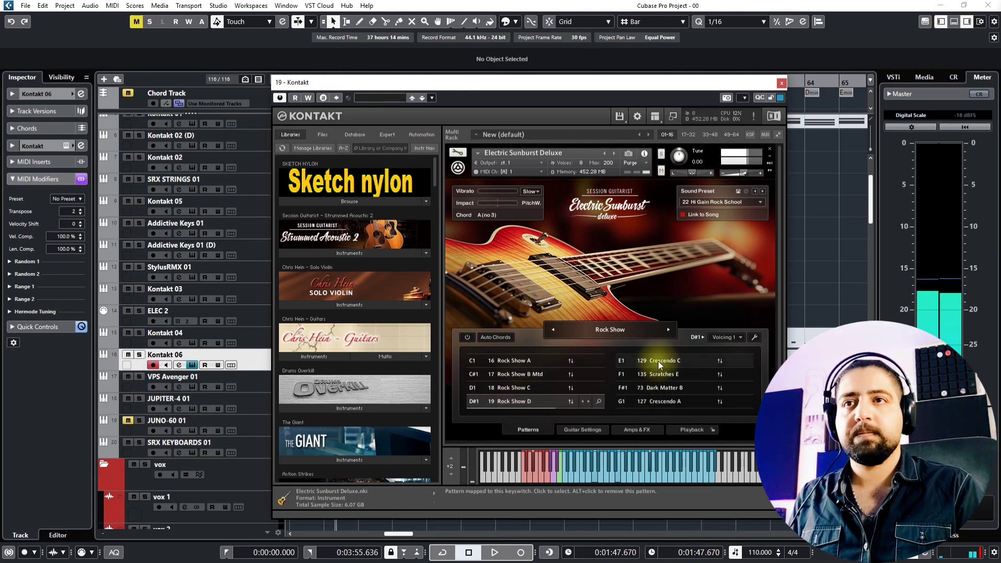
pyautogui.click(665, 391)
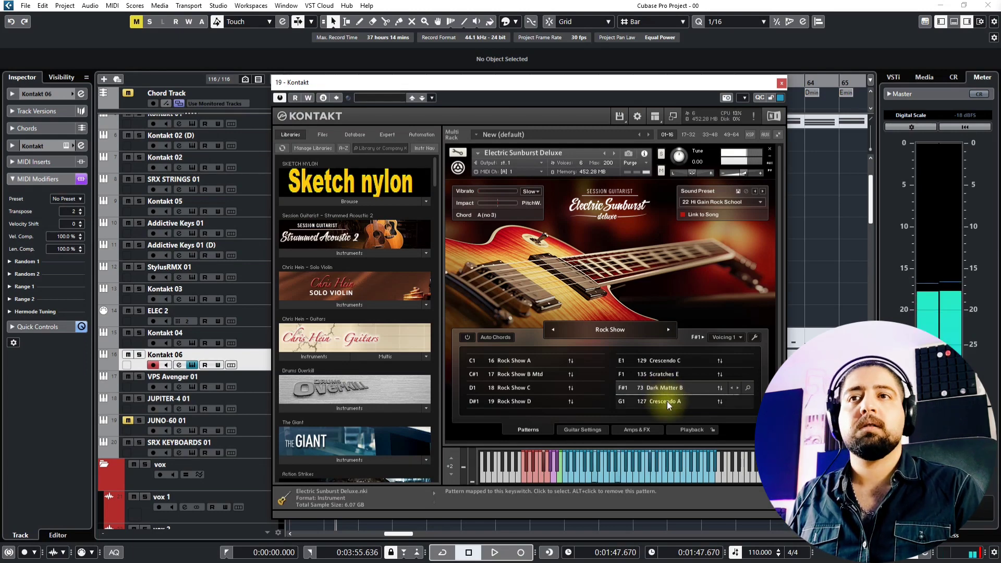
pyautogui.click(668, 402)
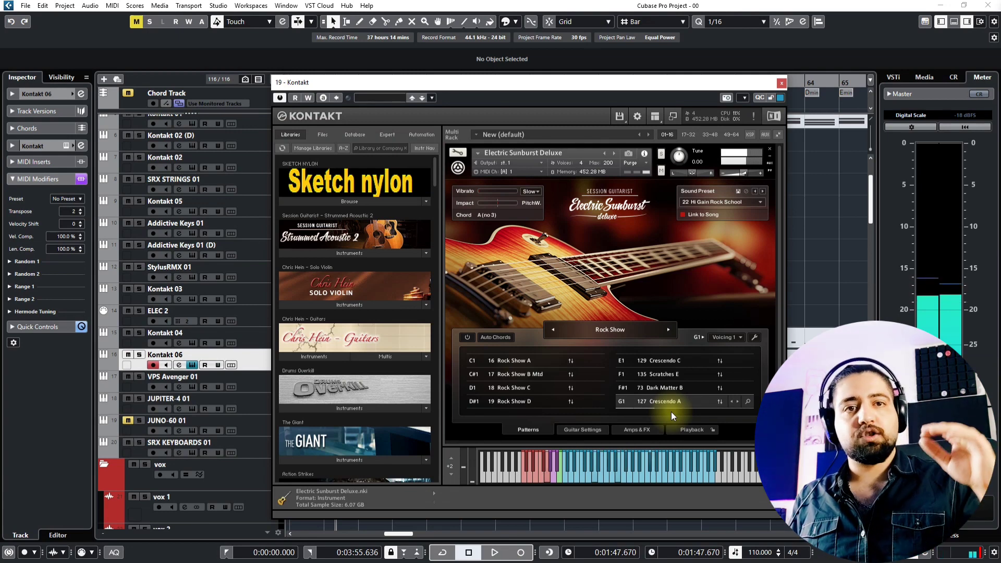
# Load the Bonfire song and compare its sound with the Both, Bridge and Neck pickup settings, ending on Neck
pyautogui.click(668, 329)
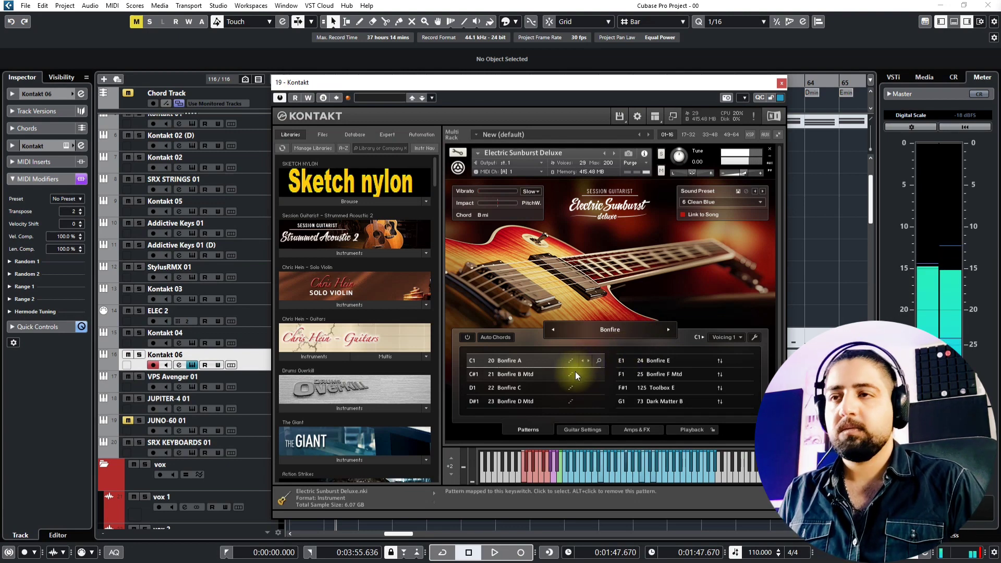
pyautogui.click(565, 426)
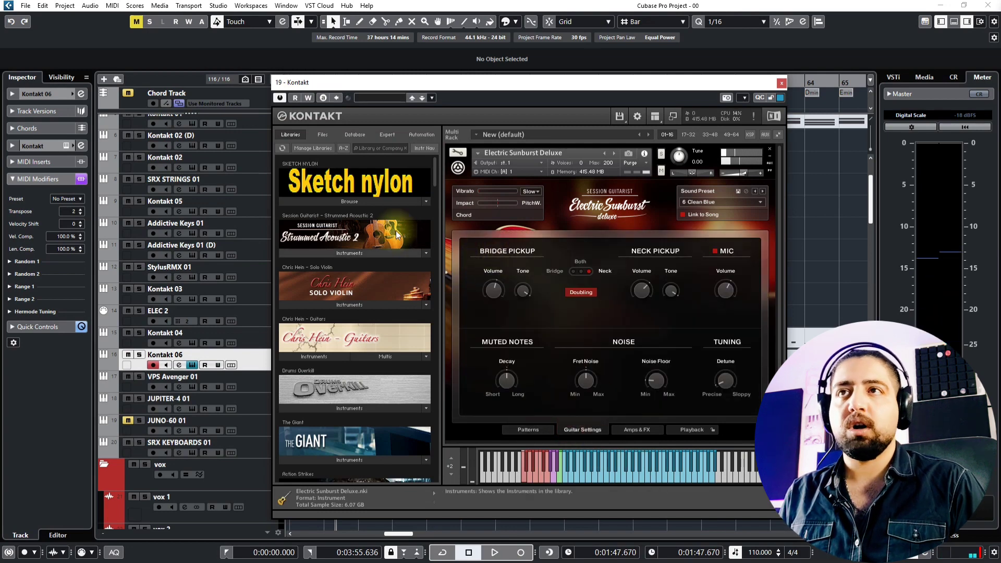
pyautogui.click(580, 271)
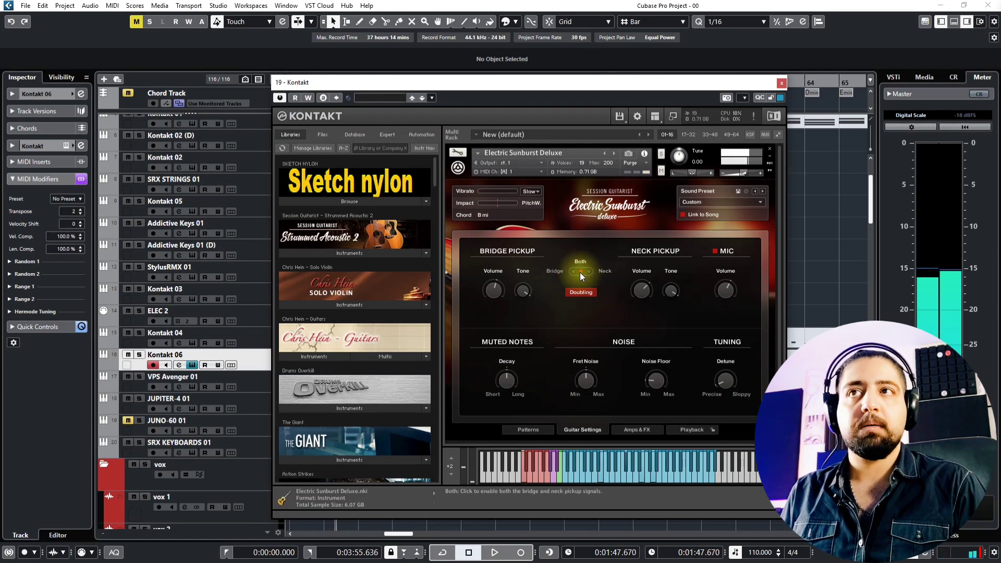
pyautogui.click(574, 272)
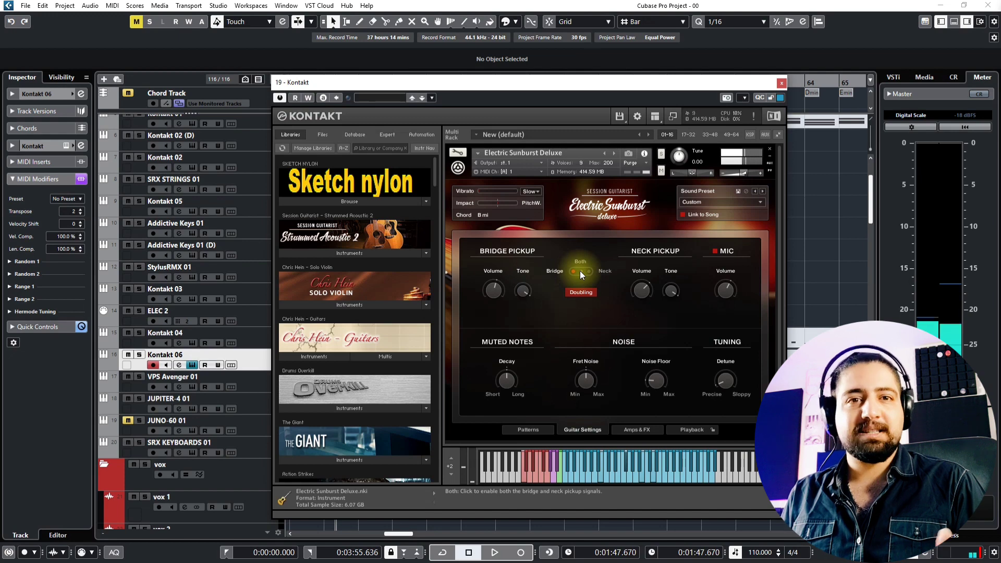
pyautogui.click(580, 271)
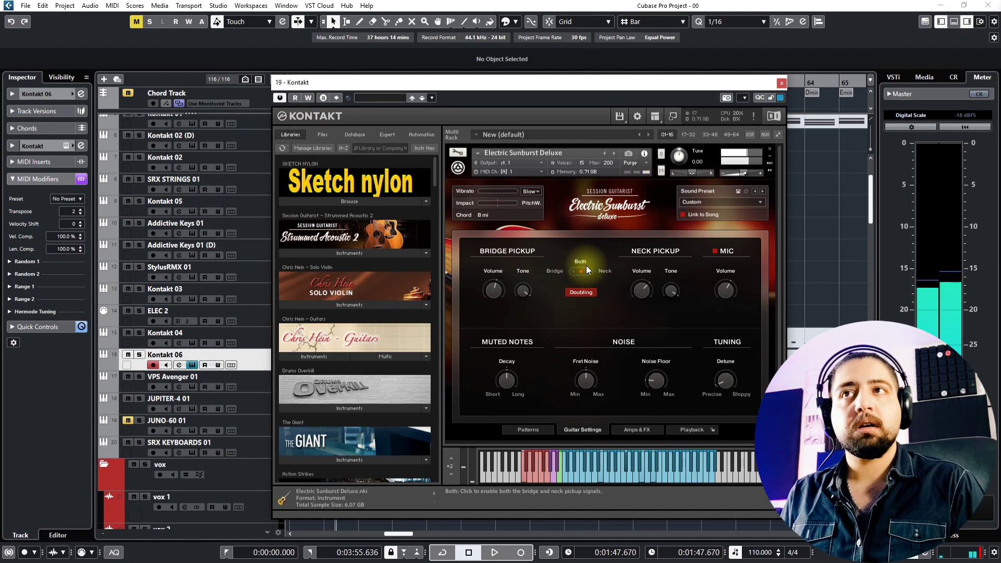
pyautogui.click(589, 271)
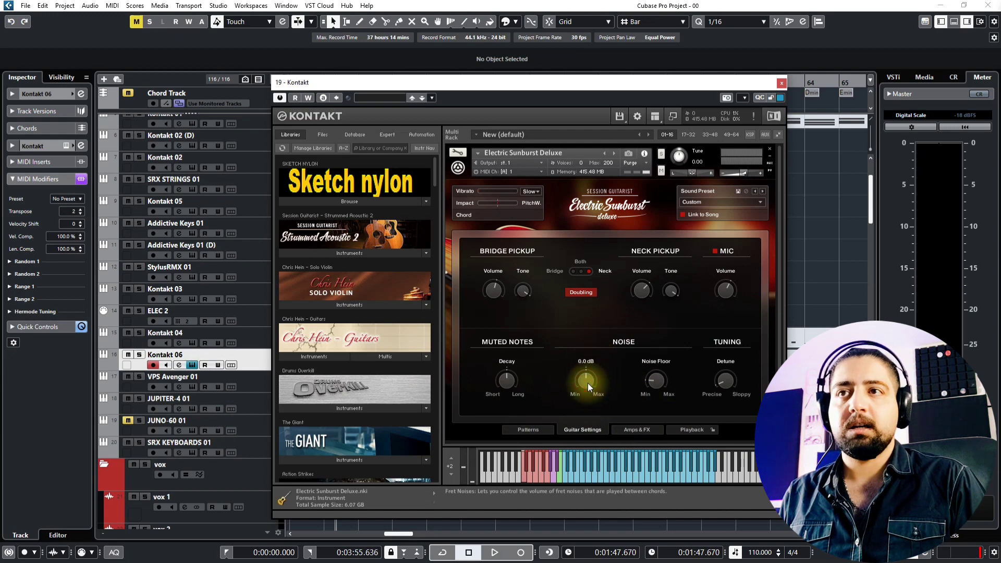
# Compare the Fret Noise at its minimum and maximum, then return it to the middle position
pyautogui.moveTo(589, 387); pyautogui.dragTo(579, 517)
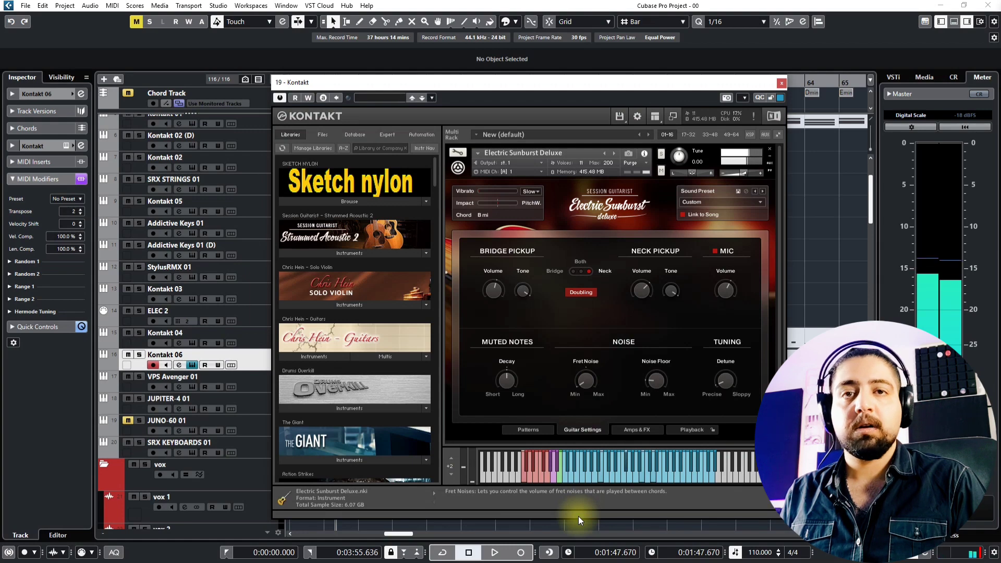
pyautogui.moveTo(578, 518); pyautogui.dragTo(579, 326)
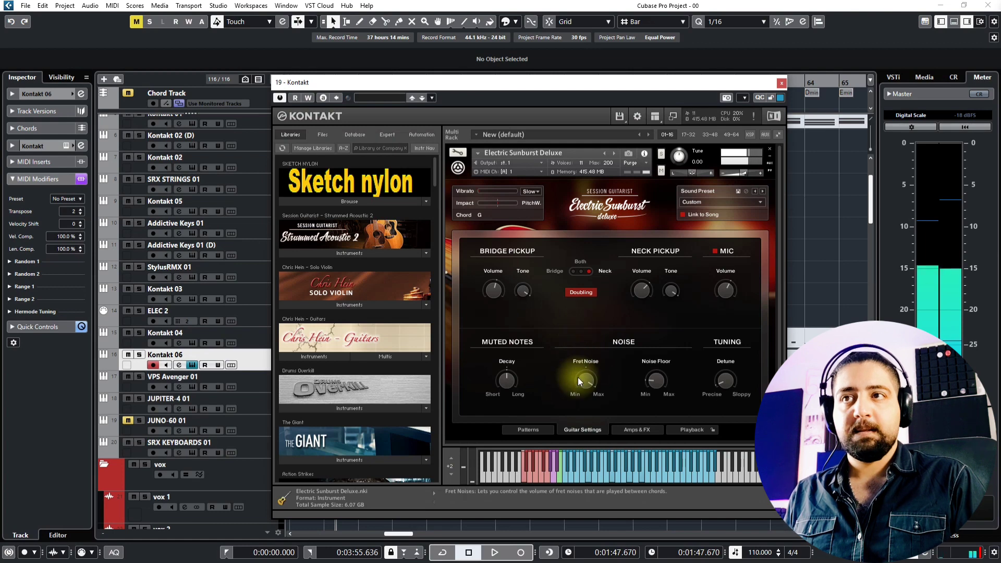
pyautogui.moveTo(578, 381); pyautogui.dragTo(587, 421)
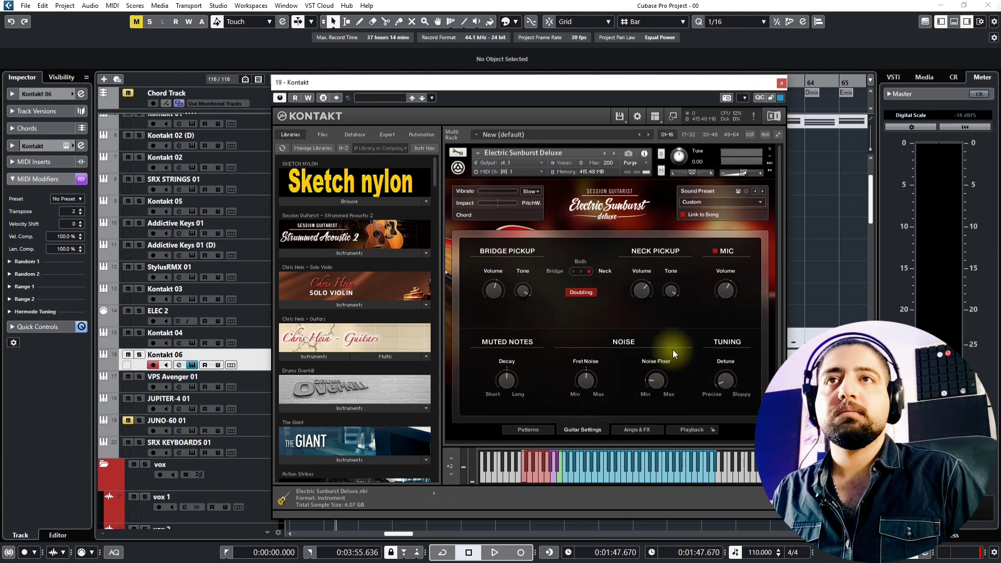
# Examine the Amps & FX chain, the effects available for its empty slot, and the Playback settings
pyautogui.click(624, 433)
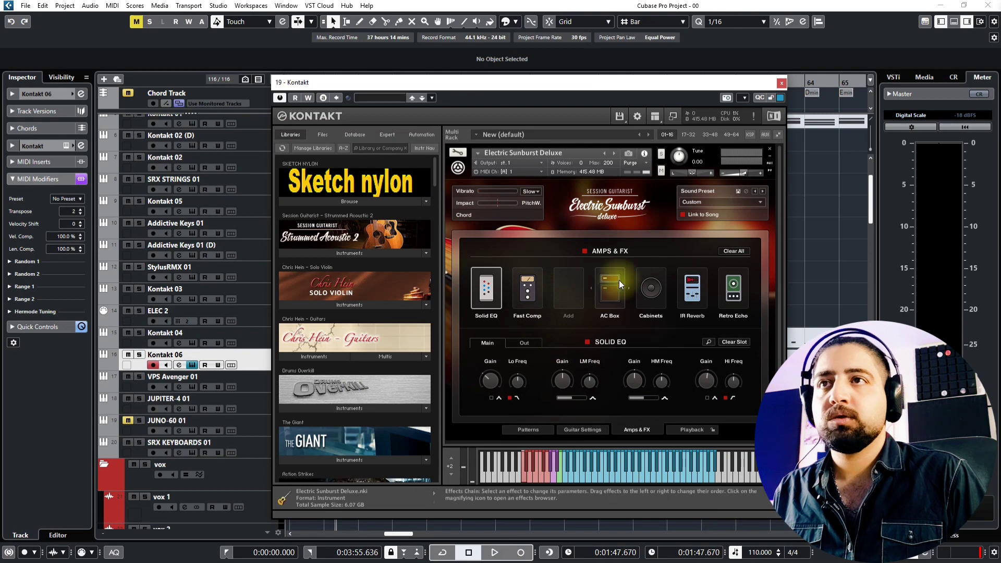
pyautogui.click(555, 288)
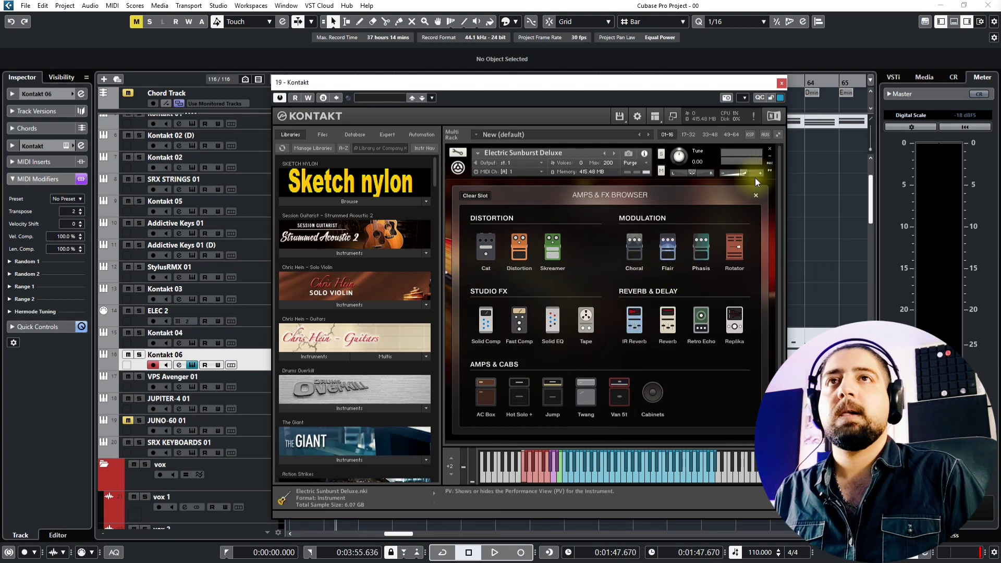
pyautogui.click(756, 196)
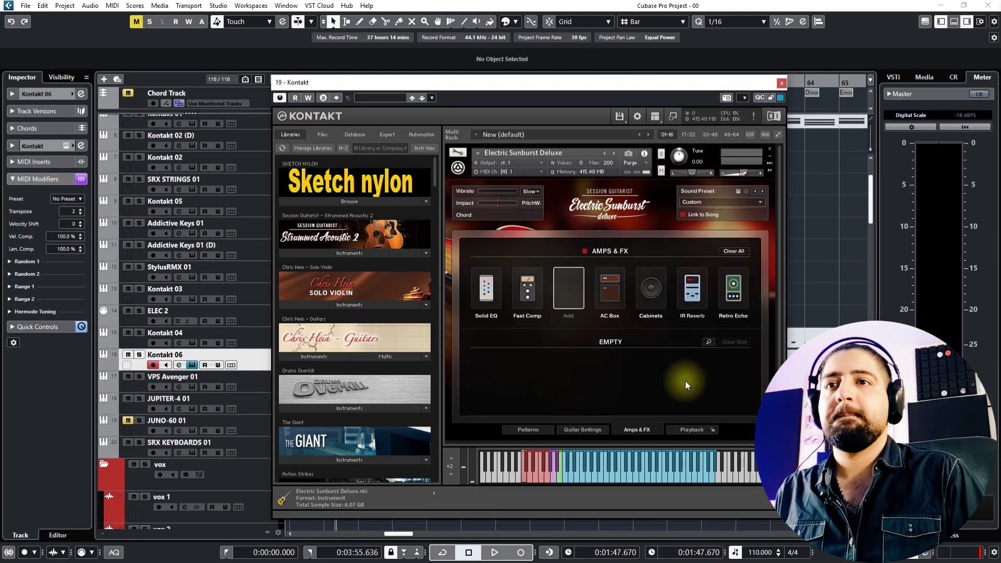
pyautogui.click(684, 432)
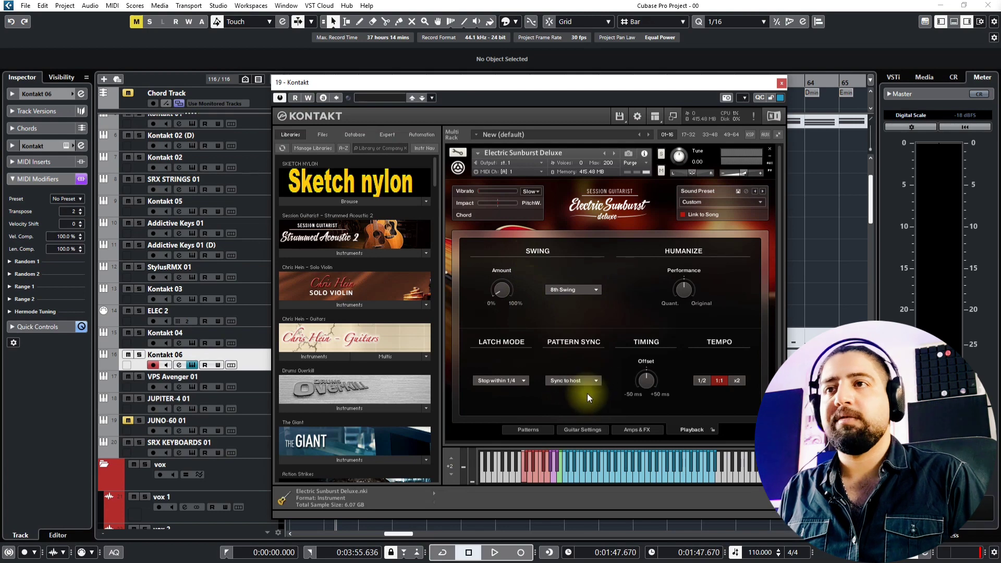
# Return to the patterns and audition Bonfire C, Bonfire D Mtd, Bonfire E, Toolbox E and Dark Matter B
pyautogui.click(515, 431)
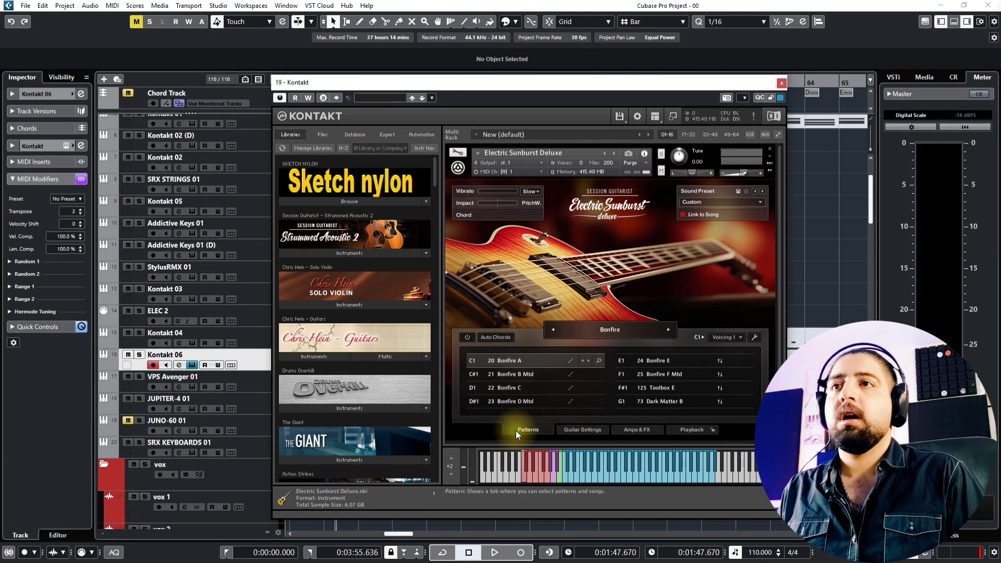
pyautogui.click(521, 388)
pyautogui.click(574, 476)
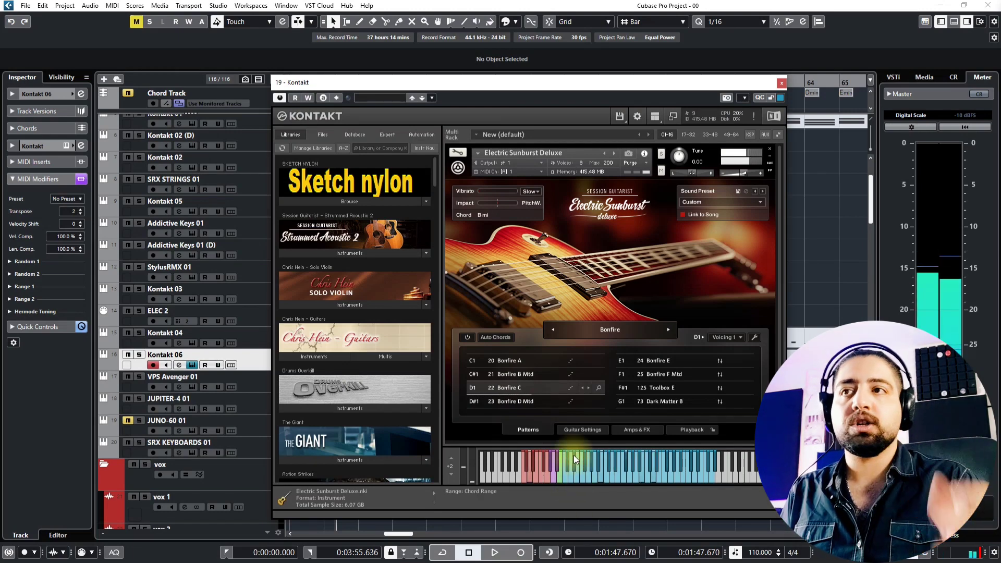
pyautogui.click(552, 398)
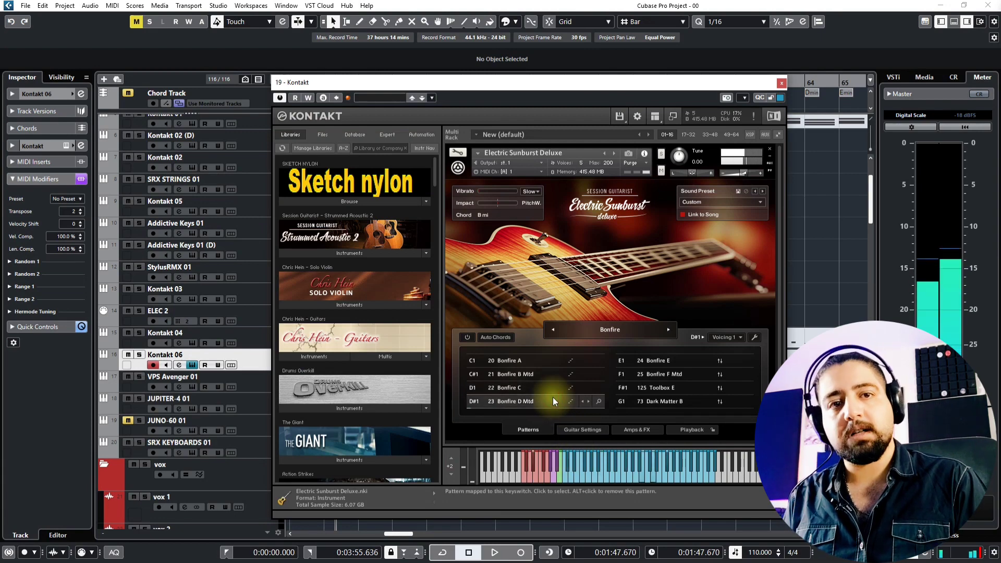
pyautogui.click(667, 362)
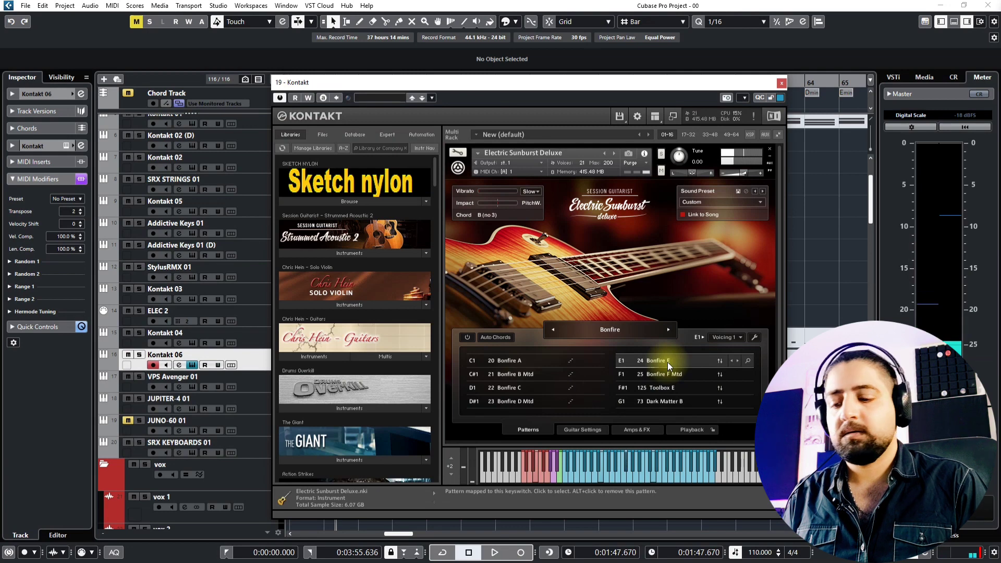
pyautogui.click(678, 389)
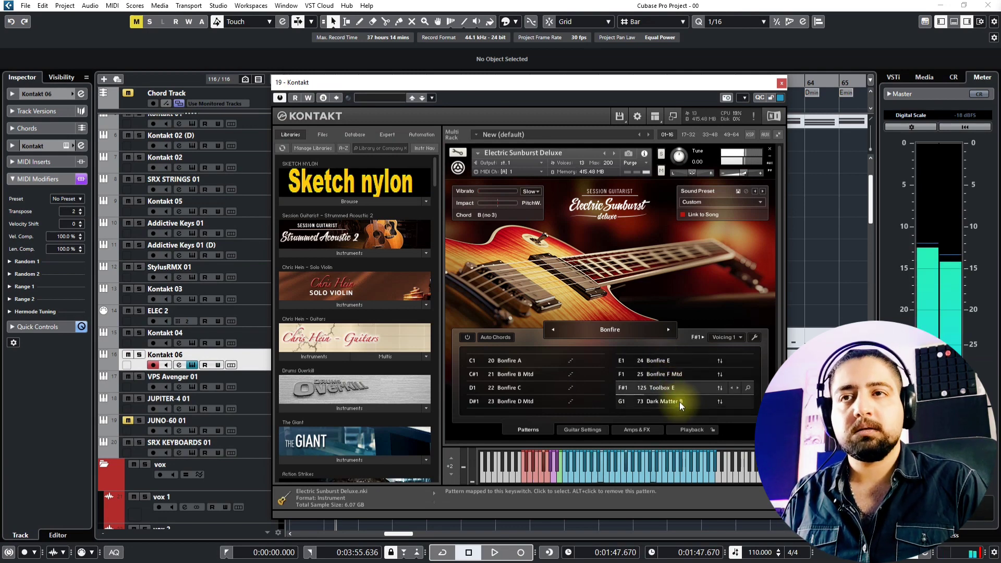
pyautogui.click(680, 403)
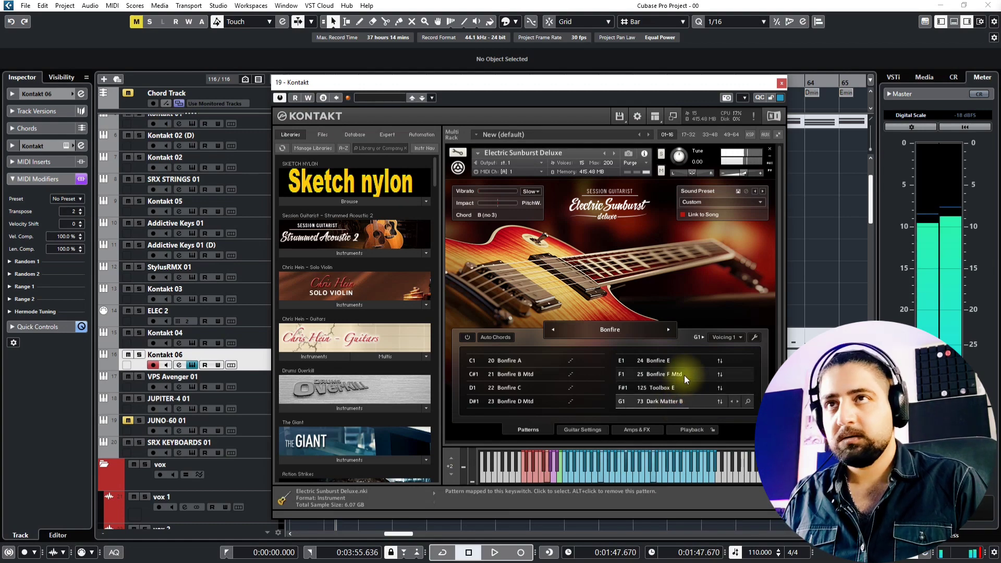
# Load the Americana song and select its Americana B Mtd pattern for audition
pyautogui.click(668, 331)
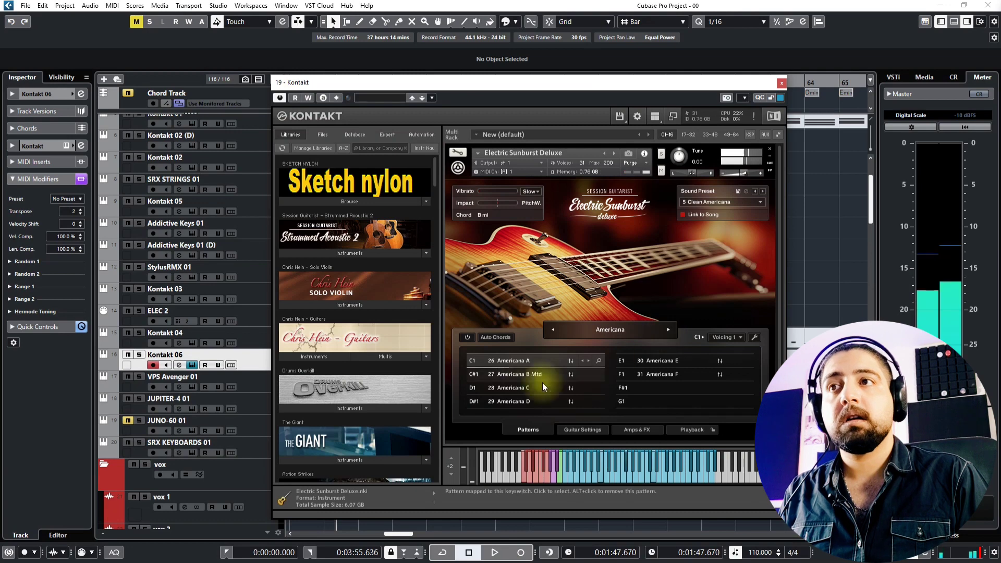
pyautogui.click(516, 374)
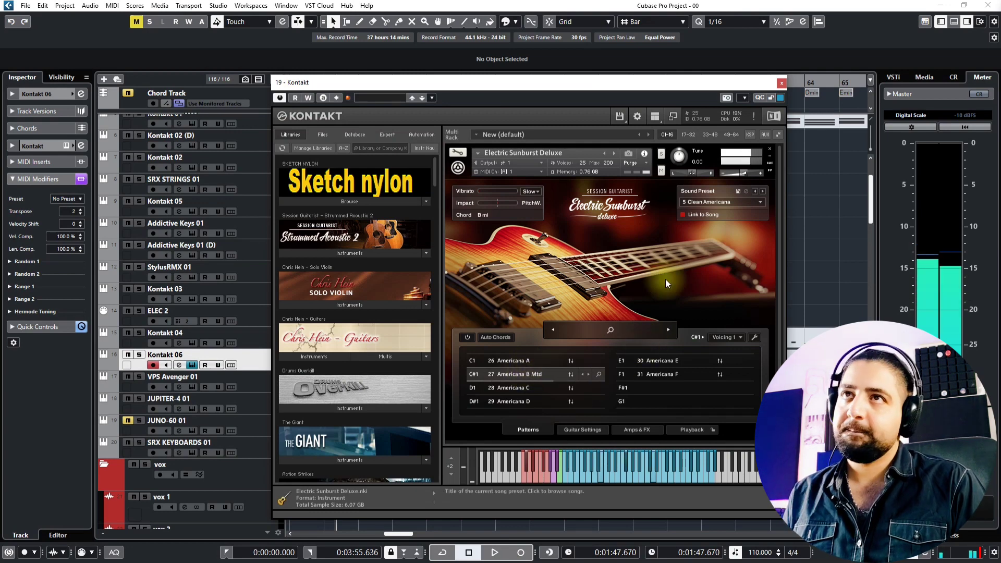
# Browse the song list through to its end to examine the other available song presets
pyautogui.click(608, 331)
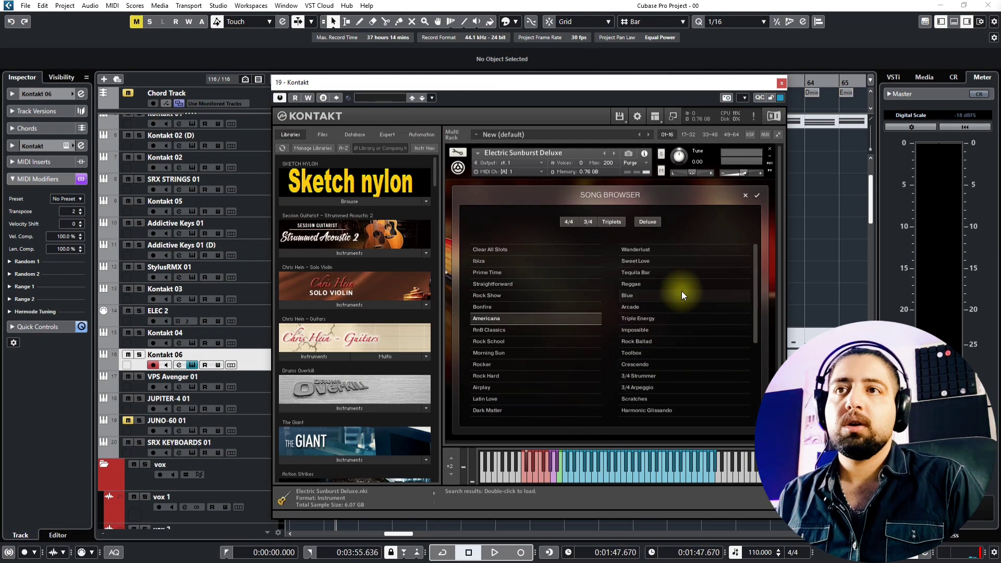
pyautogui.moveTo(753, 282); pyautogui.dragTo(754, 392)
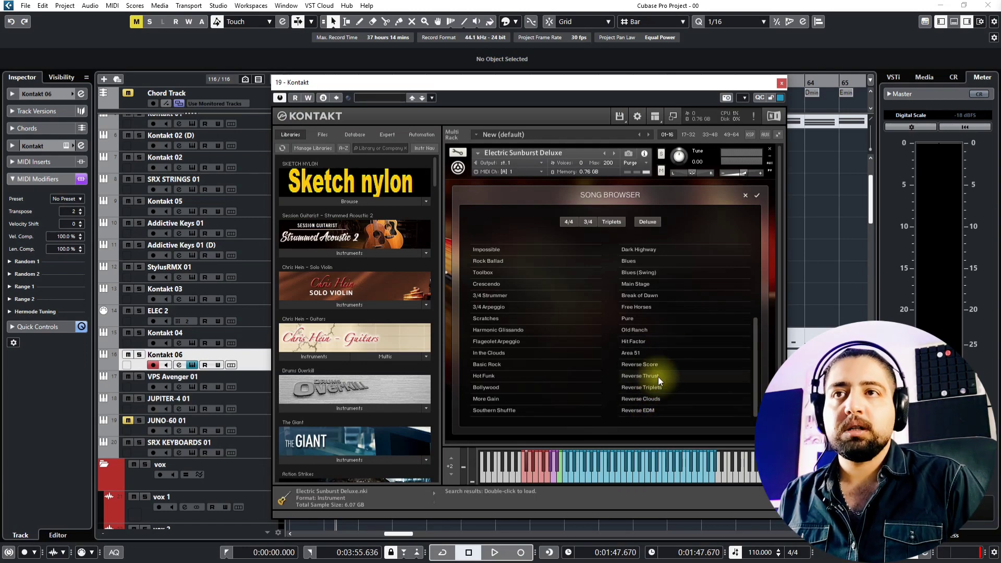
# Load the Reverse Score song and audition its patterns B, C, D and G
pyautogui.doubleClick(633, 365)
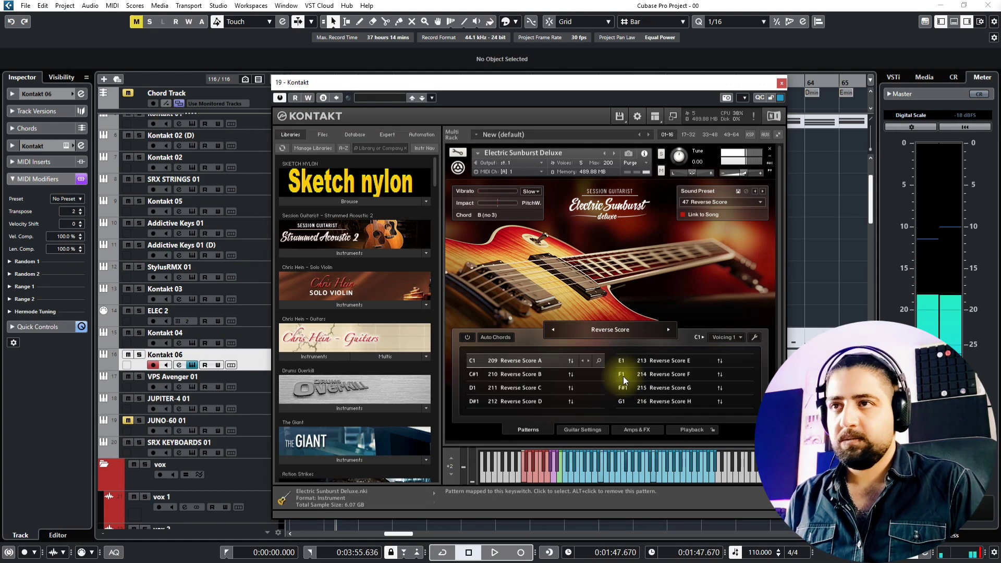
pyautogui.click(516, 376)
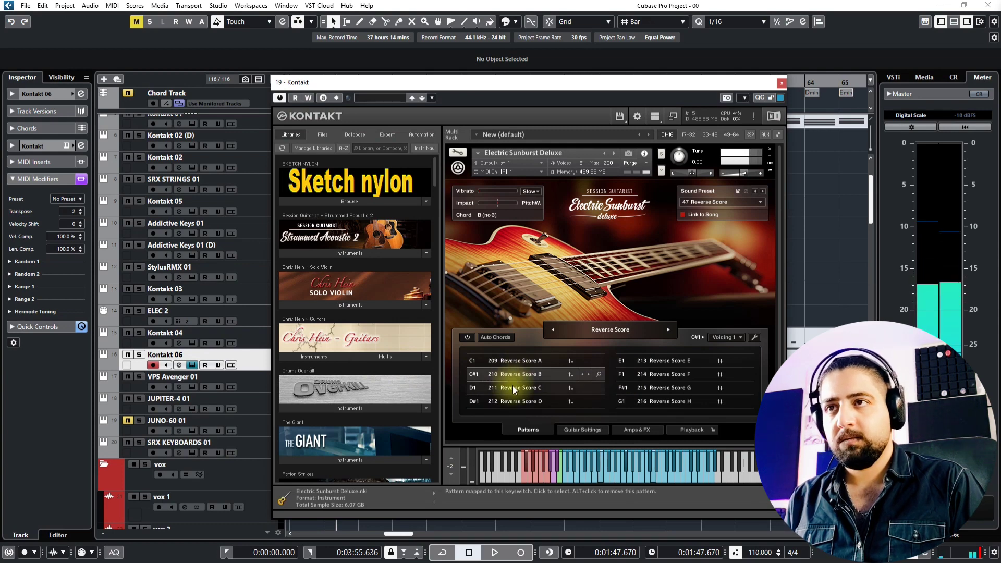
pyautogui.click(512, 387)
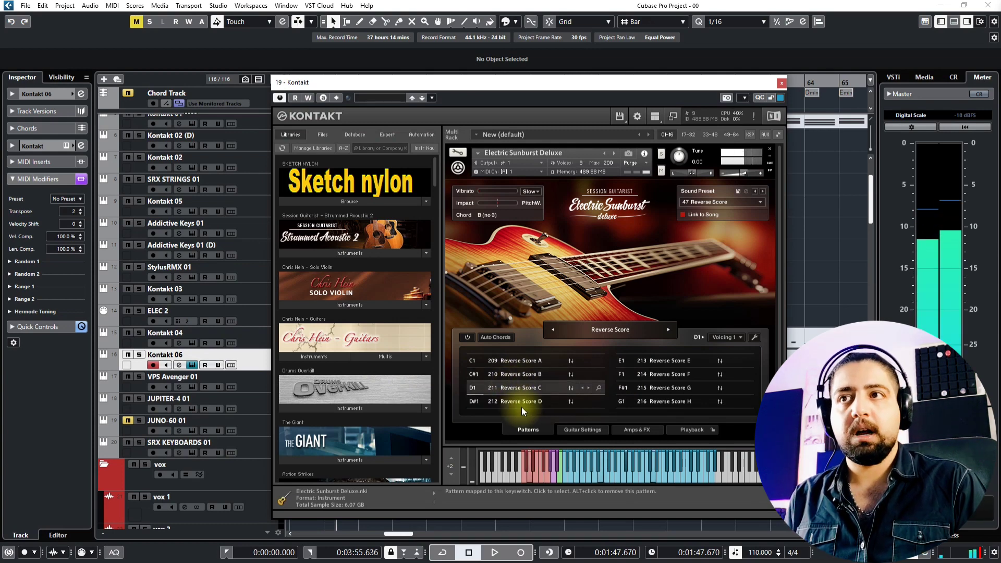
pyautogui.click(527, 400)
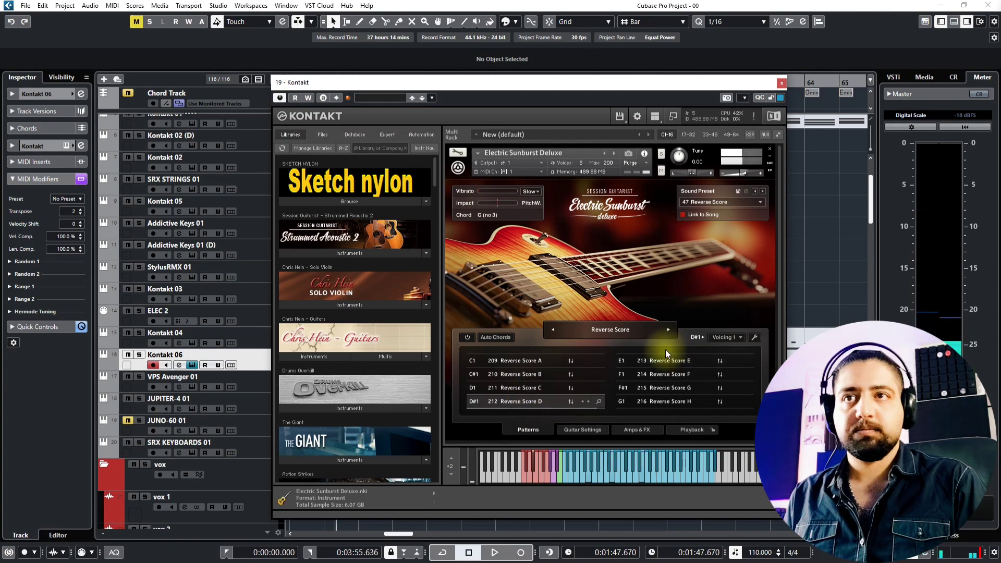
pyautogui.click(704, 388)
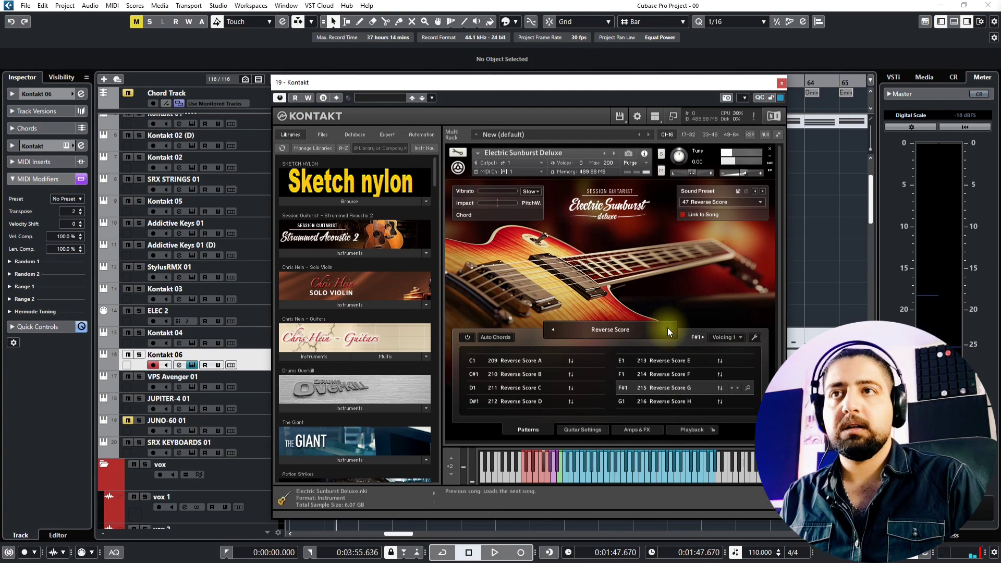
# Advance to the Reverse Thrust song and audition its patterns B, C, D, E and F
pyautogui.click(667, 329)
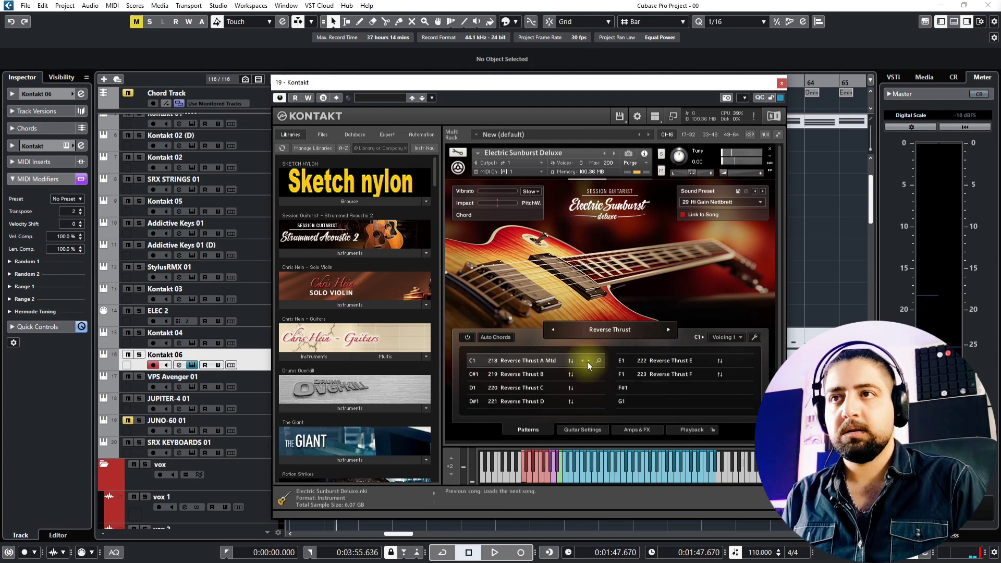
pyautogui.click(545, 371)
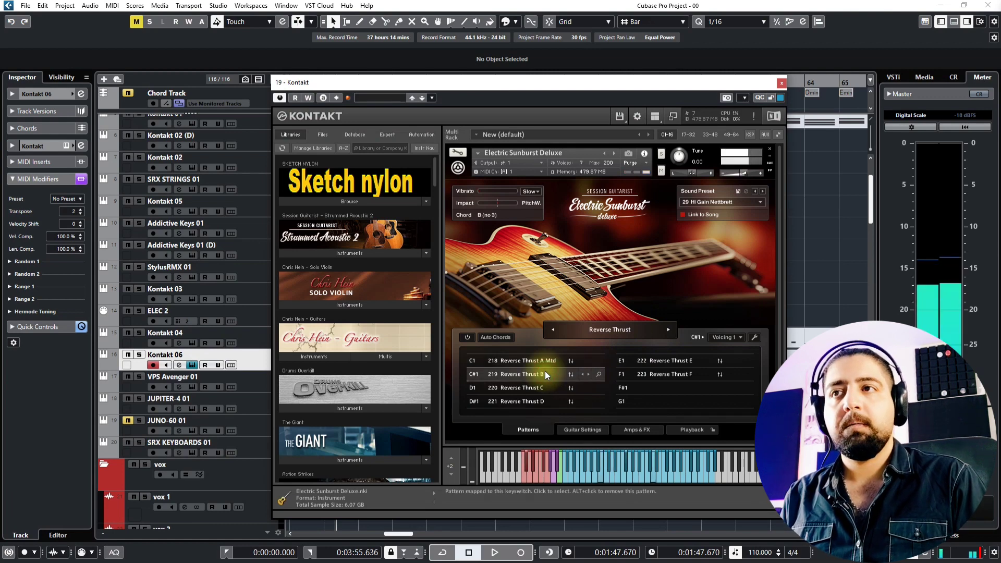
pyautogui.click(553, 388)
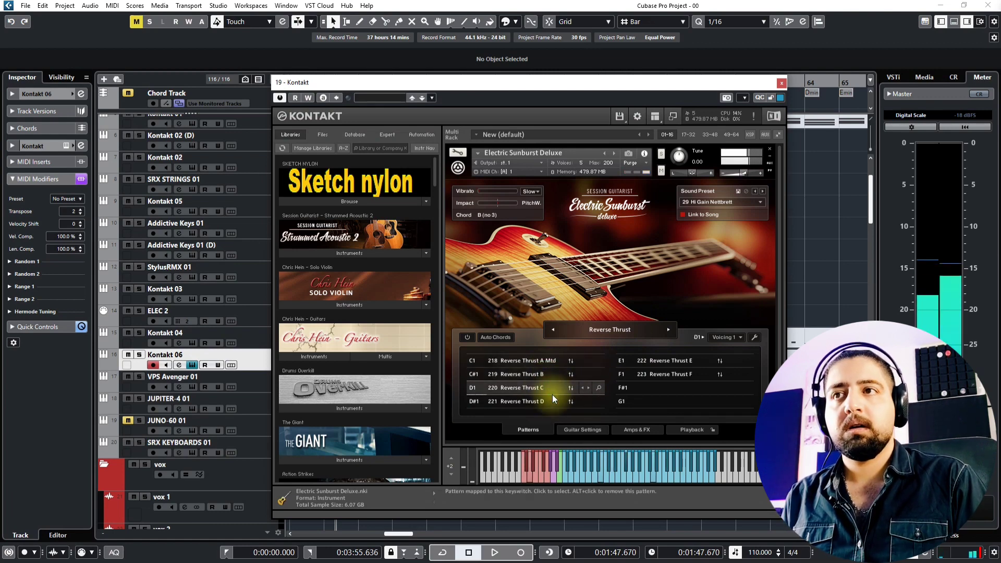
pyautogui.click(553, 401)
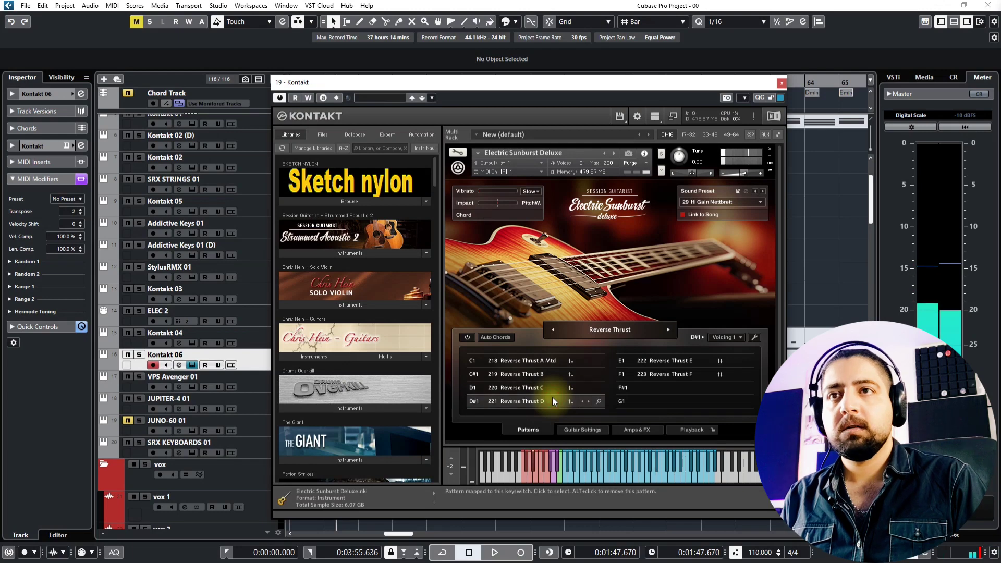
pyautogui.click(646, 360)
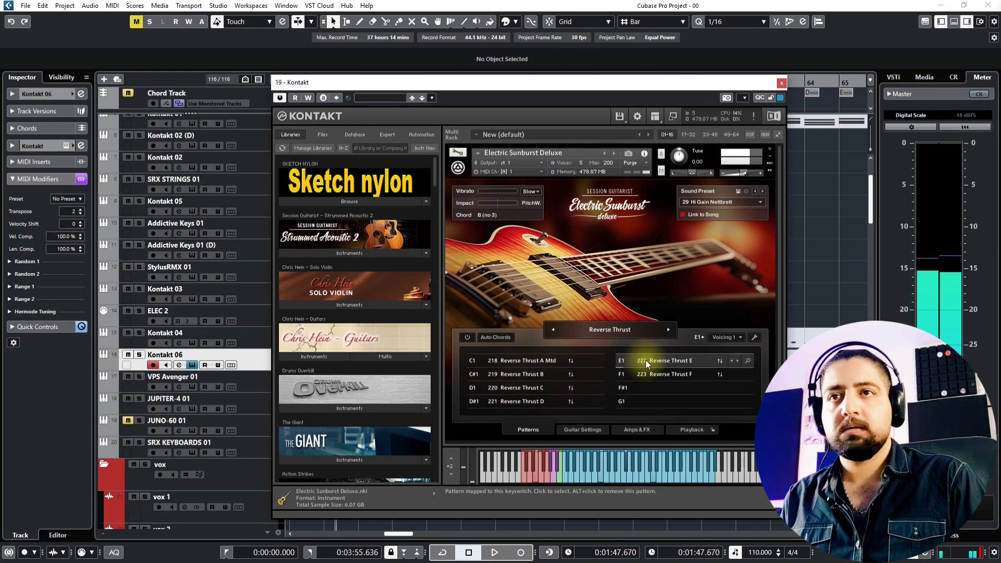
pyautogui.click(649, 368)
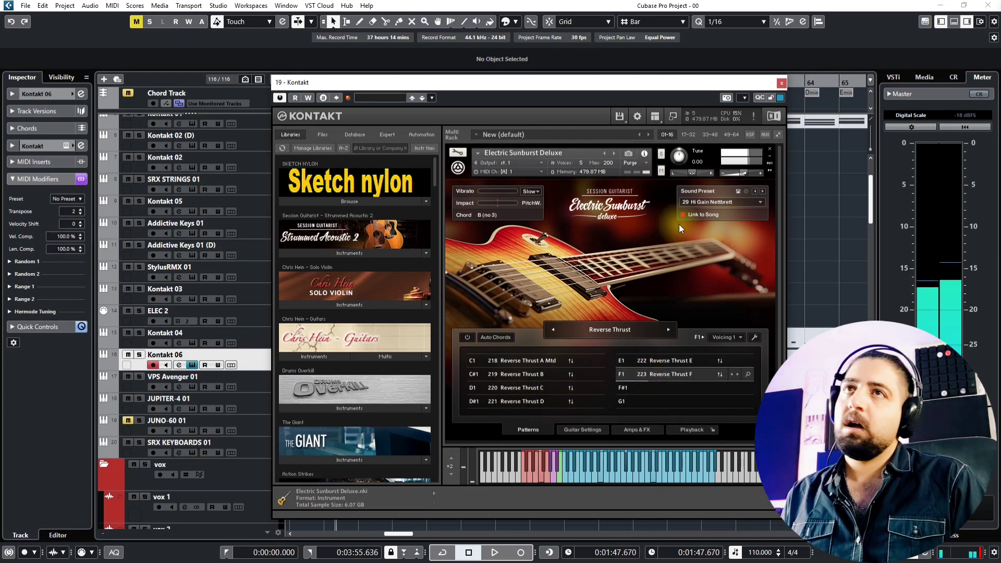
# Replace Electric Sunburst Deluxe, without saving its changes, with the Strummed Acoustic 2 - 6-String instrument
pyautogui.click(770, 149)
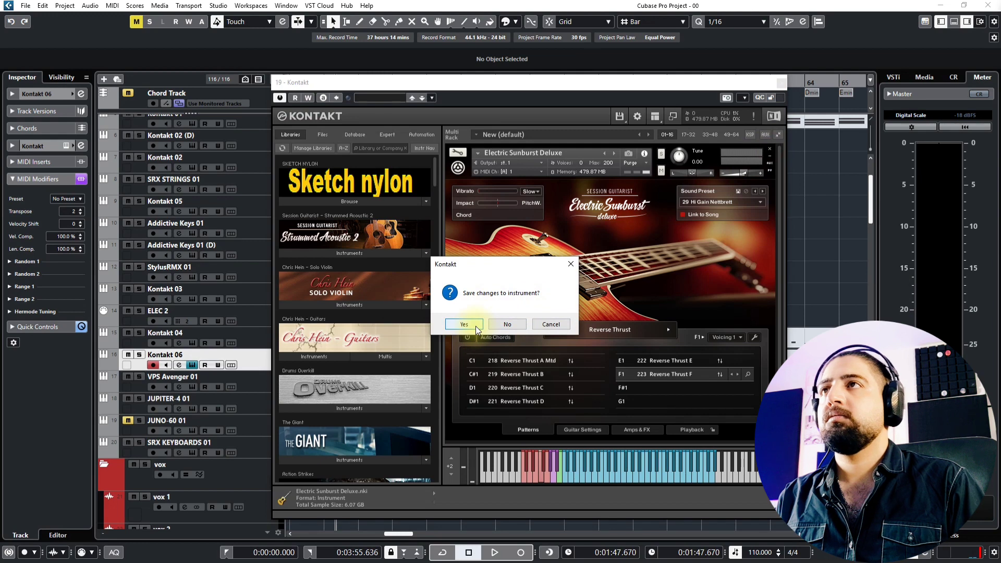
pyautogui.click(508, 324)
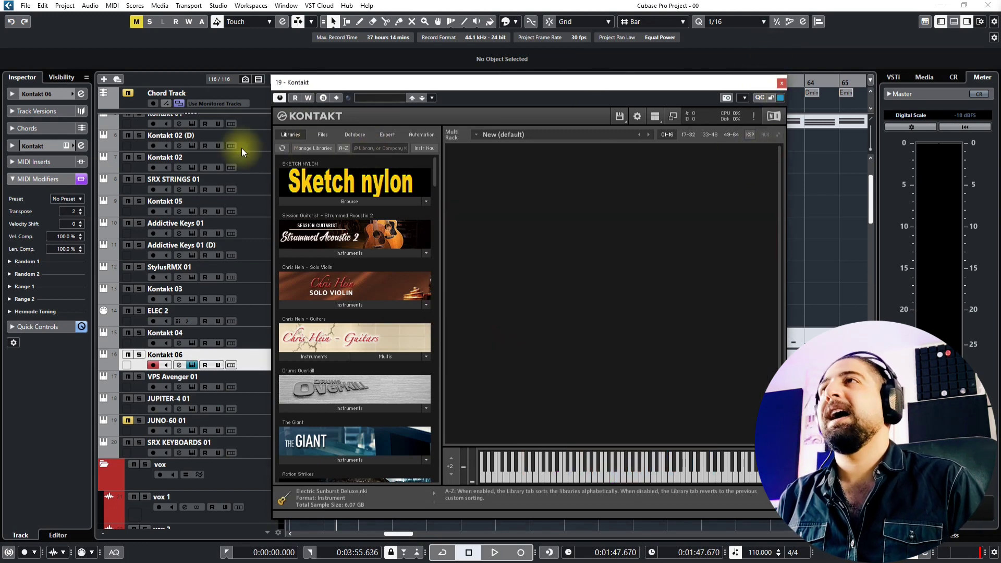
pyautogui.click(337, 250)
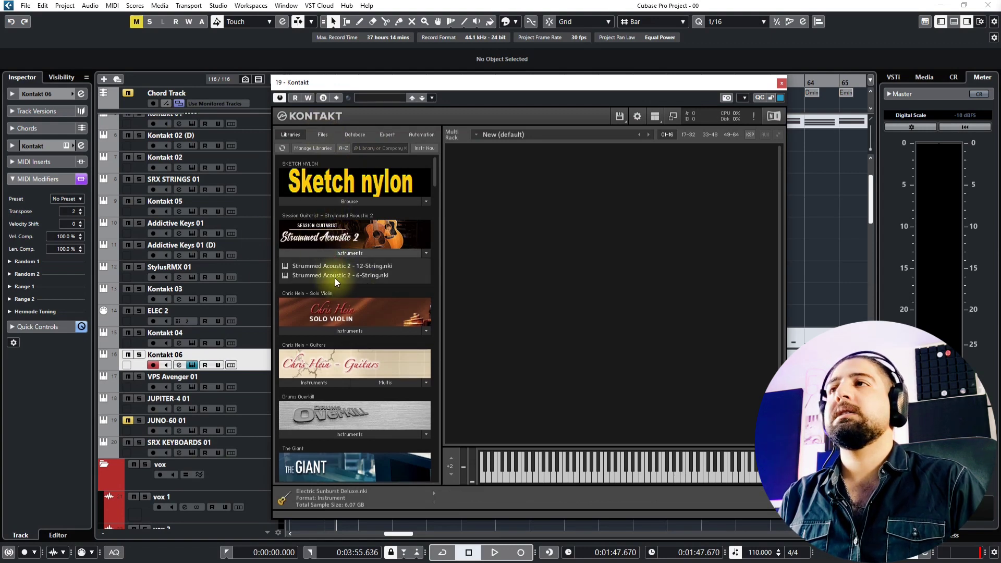
pyautogui.moveTo(327, 273); pyautogui.dragTo(549, 283)
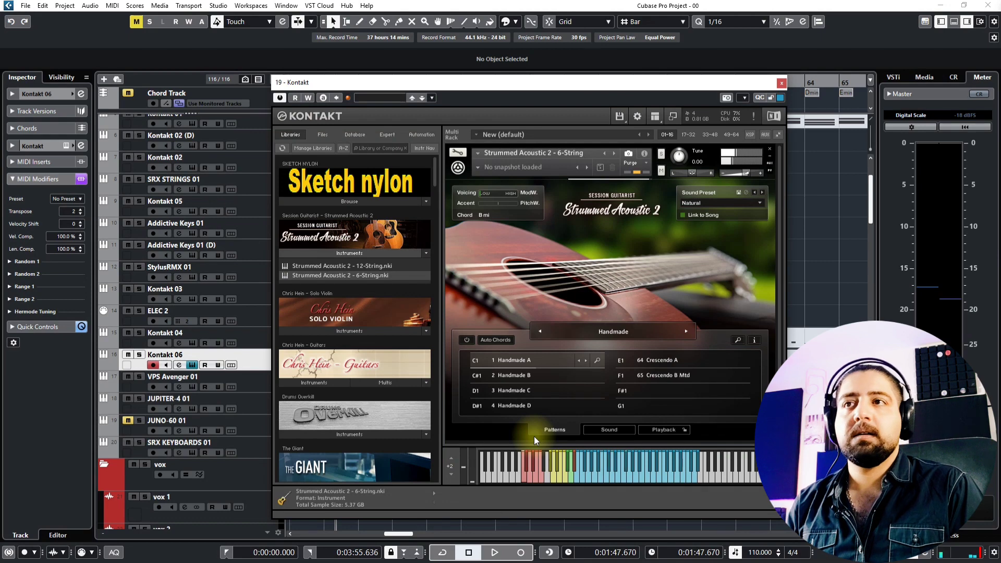
# Audition Handmade B, then load the Andalusia song, view the available songs and audition Andalusia B and C
pyautogui.click(539, 376)
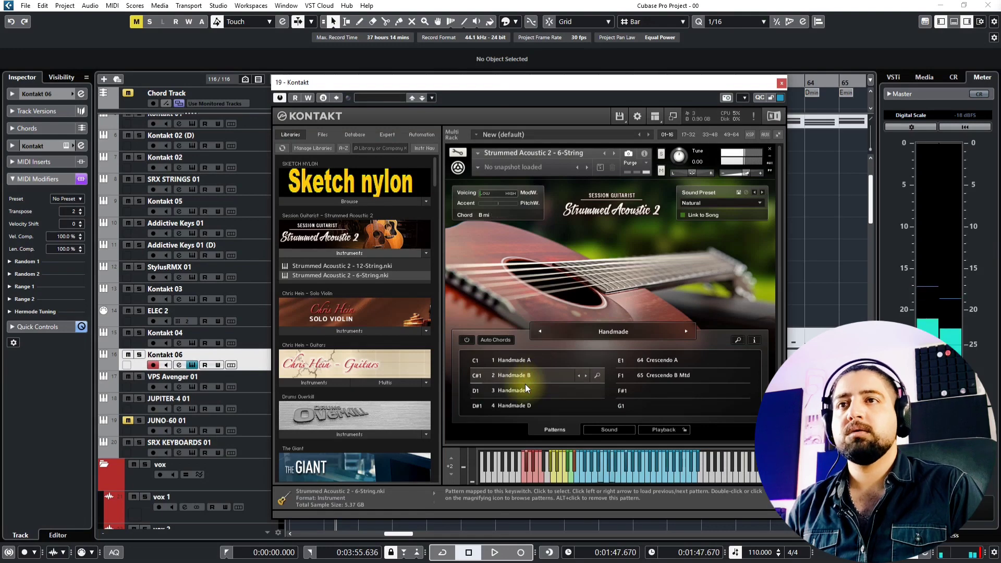
pyautogui.click(689, 331)
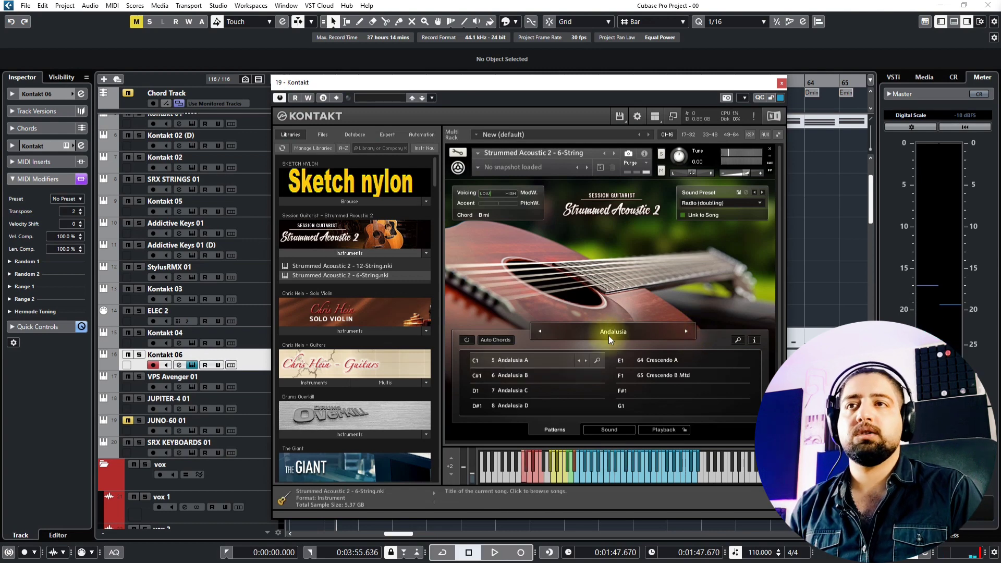
pyautogui.click(608, 334)
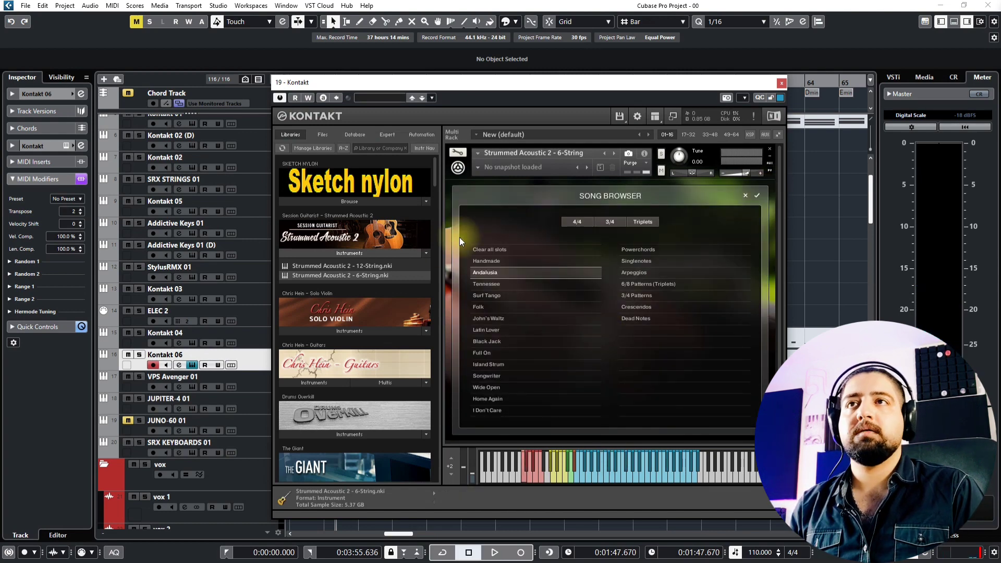
pyautogui.click(745, 195)
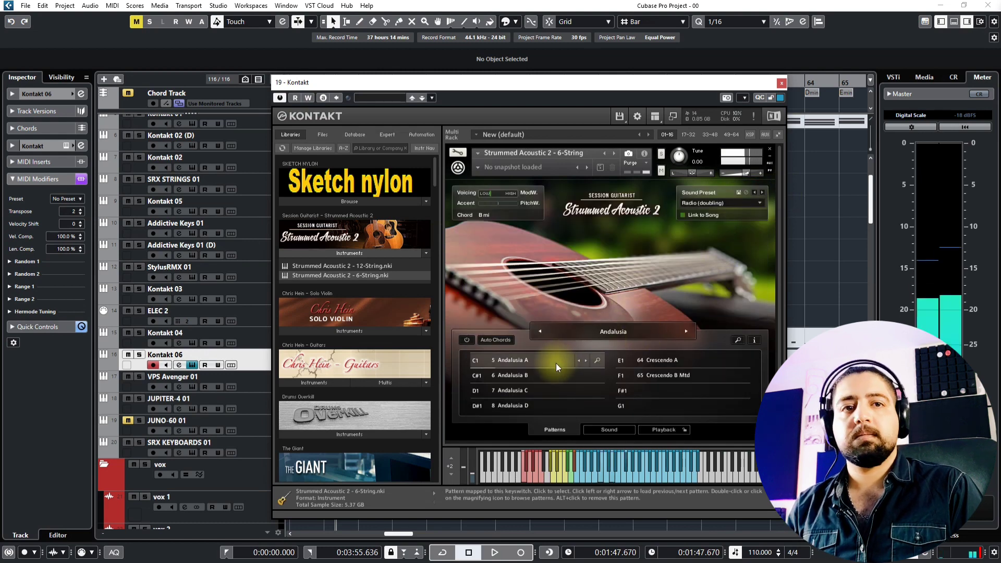
pyautogui.click(545, 374)
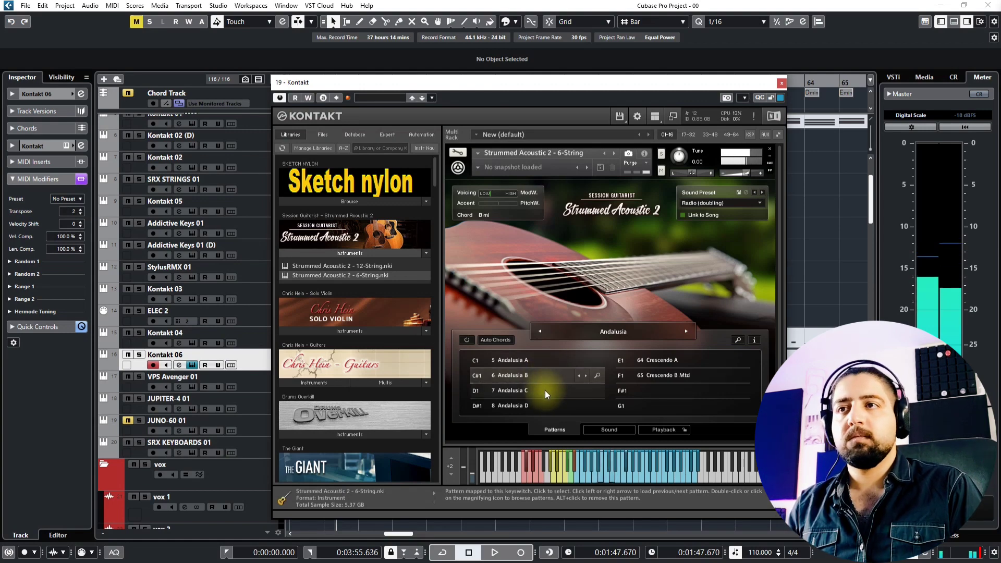
pyautogui.click(545, 391)
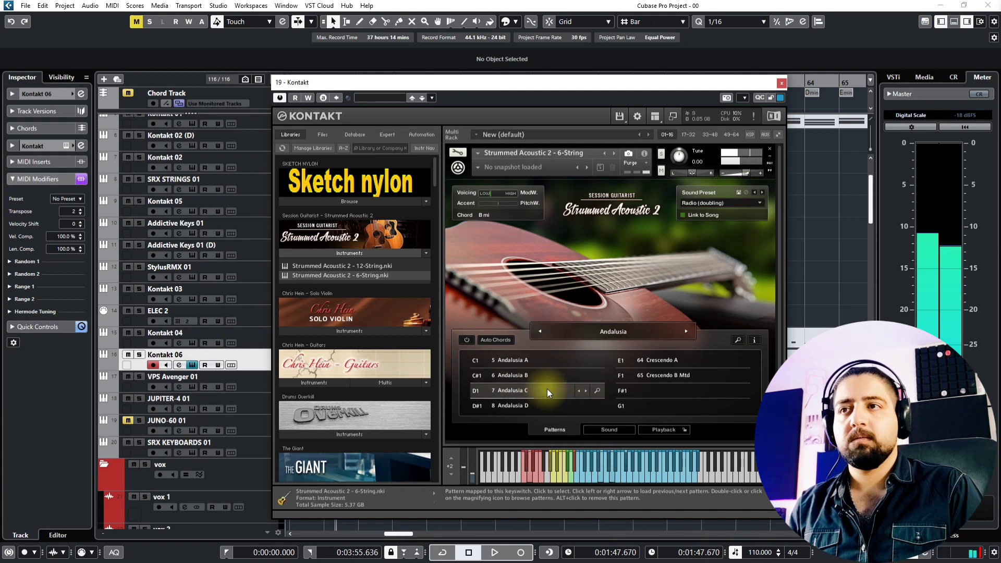
# Step through the Tennessee, Surf Tango and Folk songs to audition each one's first pattern
pyautogui.click(686, 331)
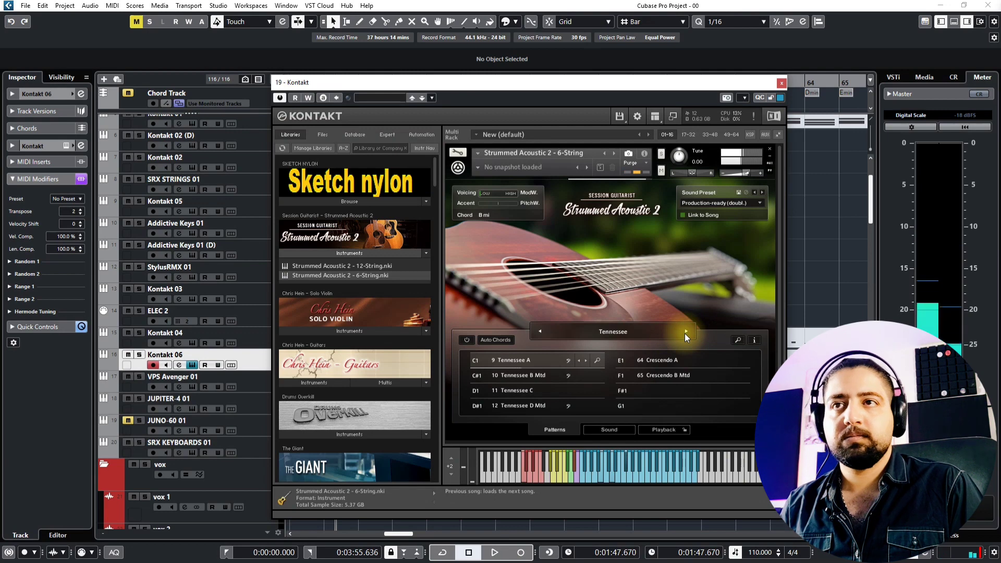
pyautogui.click(686, 332)
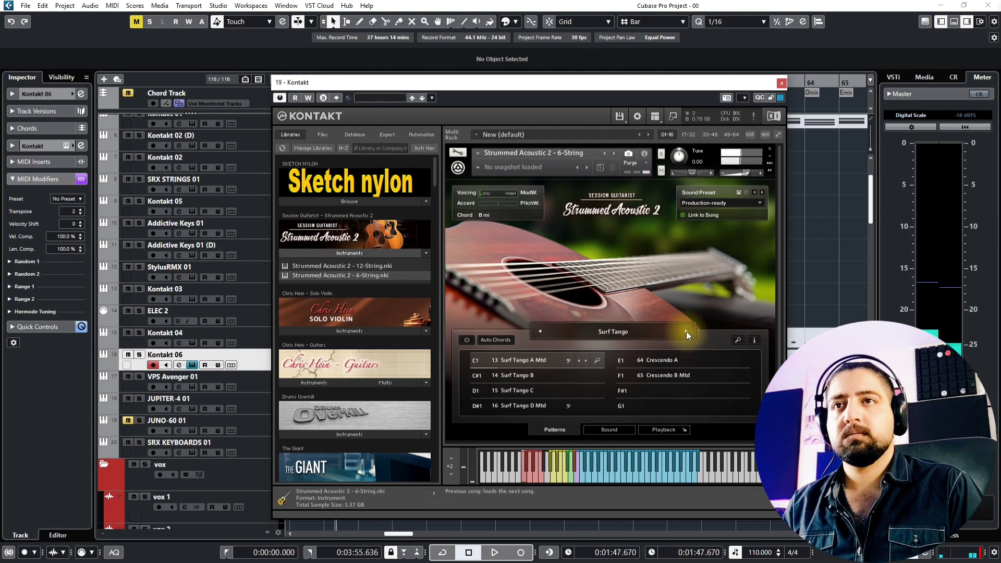
pyautogui.click(686, 331)
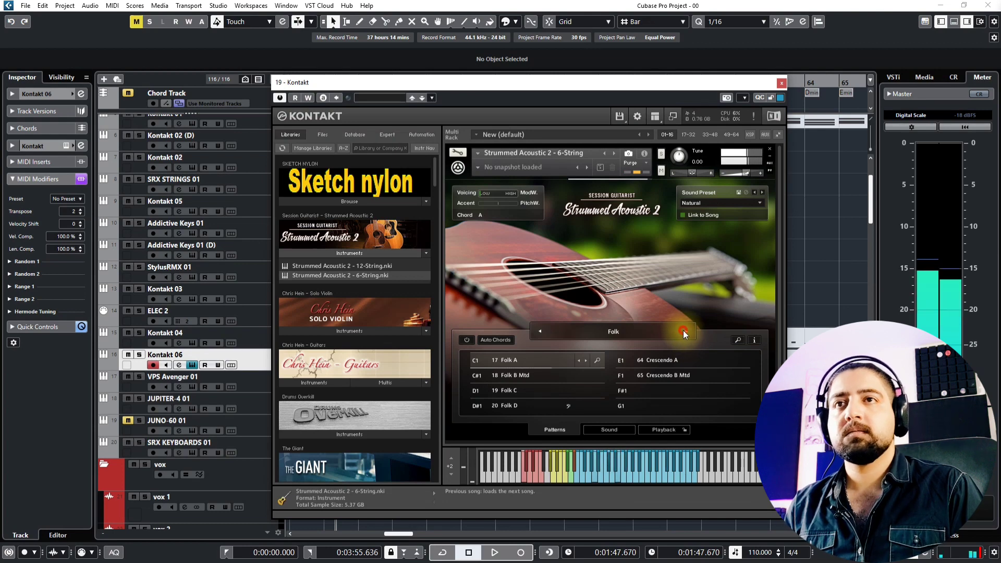
# Load the John's Waltz song and audition its patterns A, B, C and D
pyautogui.click(683, 331)
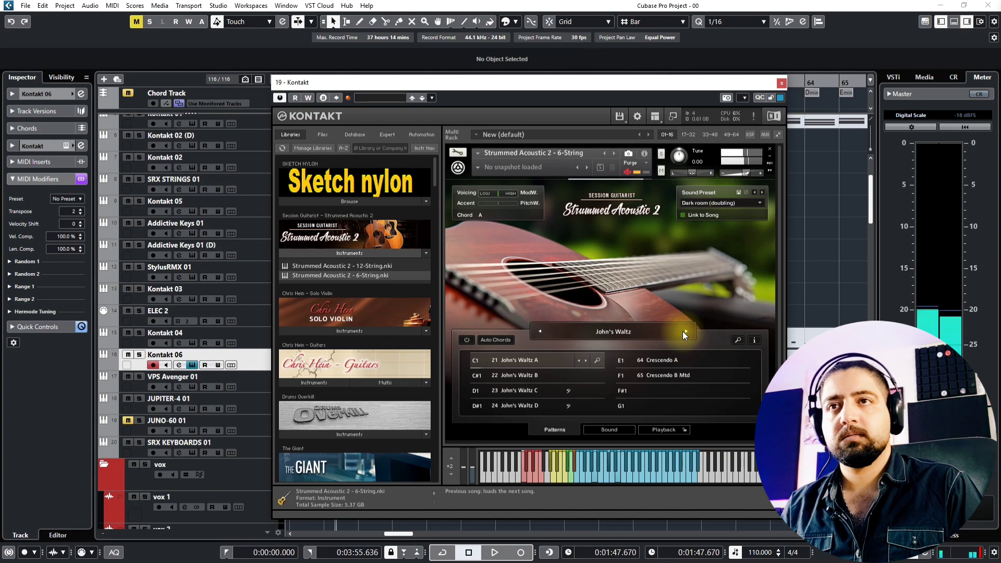
pyautogui.click(540, 379)
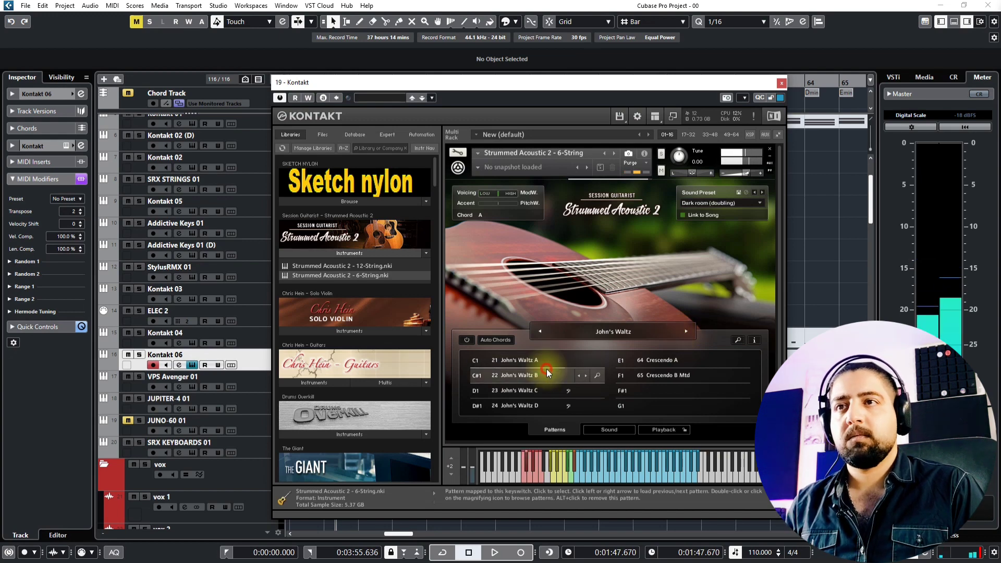
pyautogui.click(561, 395)
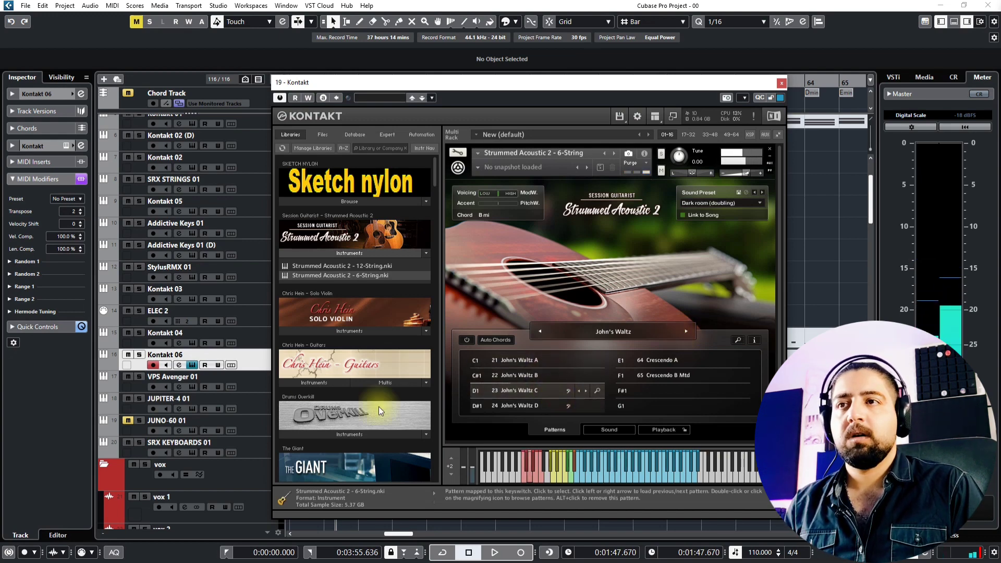
pyautogui.click(552, 404)
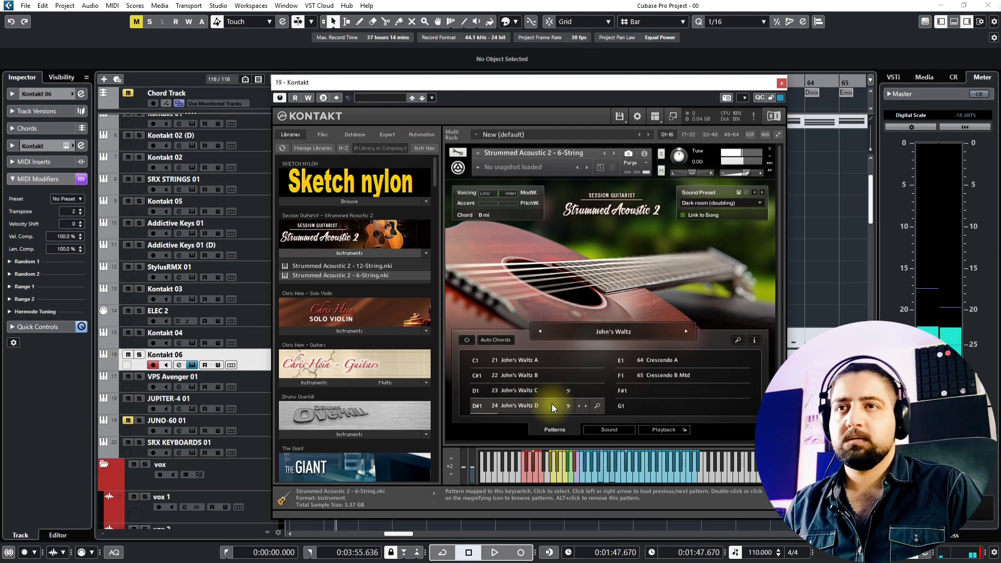
# Advance to the Latin Lover song and audition its patterns A, B, C and D
pyautogui.click(685, 330)
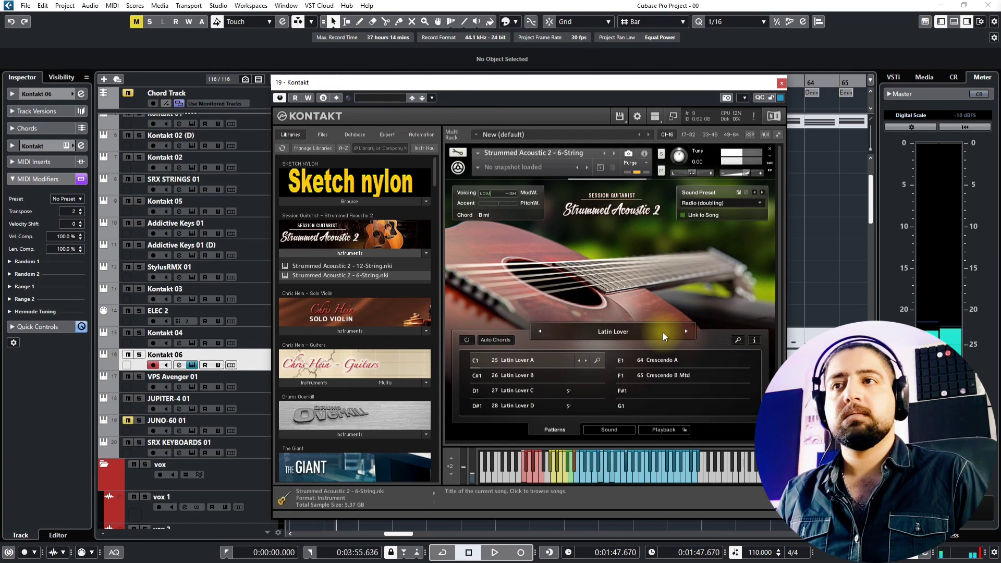
pyautogui.click(532, 373)
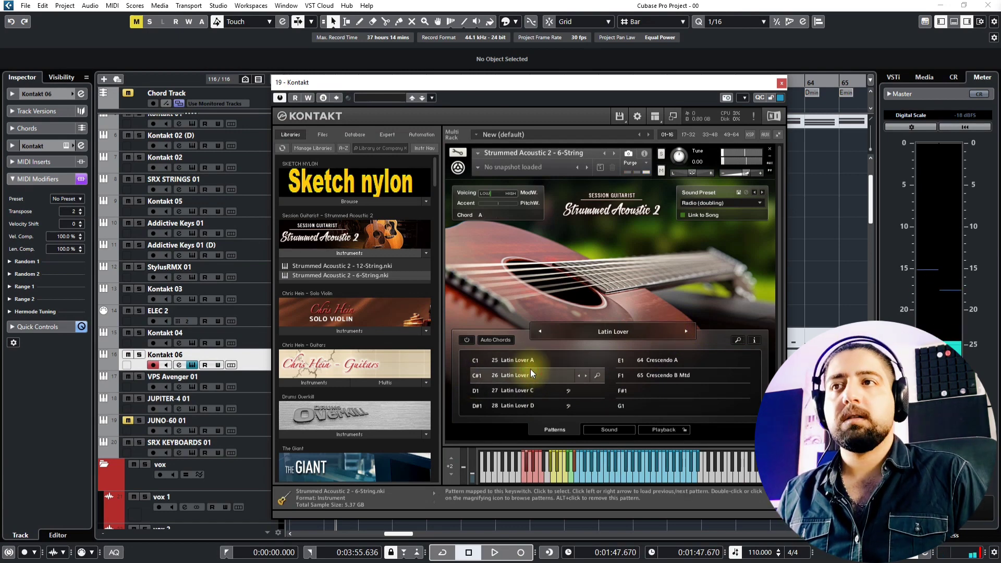
pyautogui.click(568, 392)
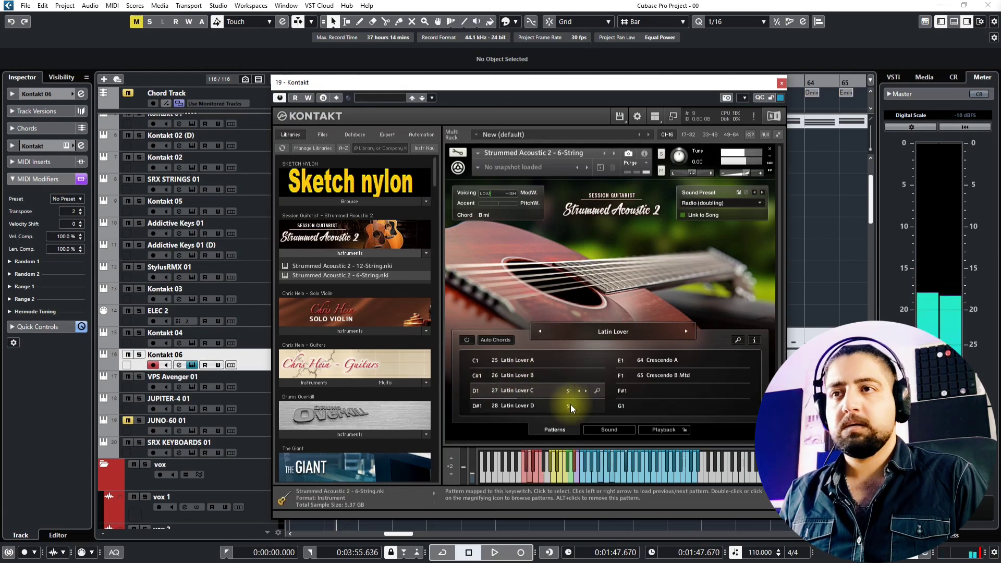
pyautogui.click(570, 404)
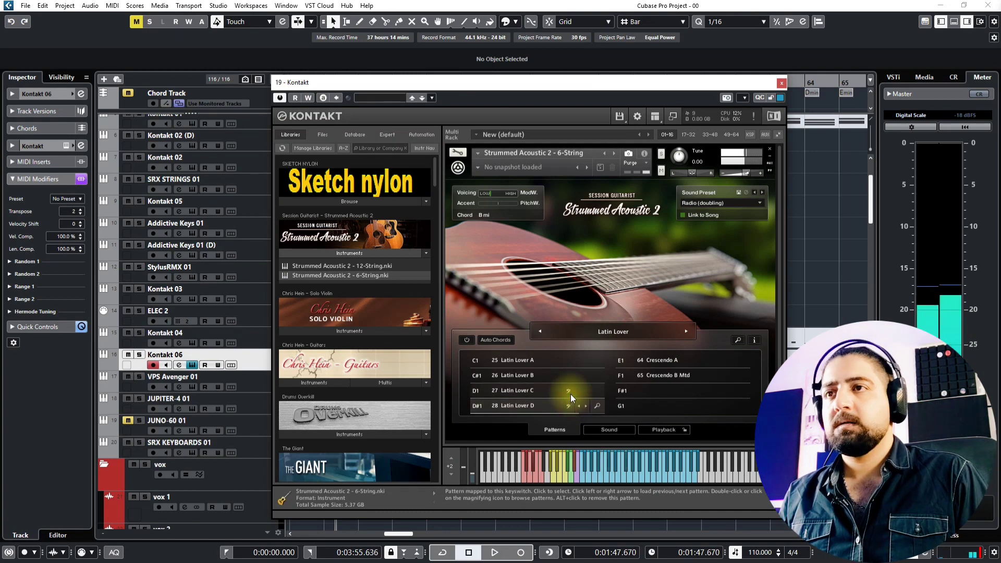
# Load the Black Jack song and audition its Black Jack B and Black Jack C patterns
pyautogui.click(686, 331)
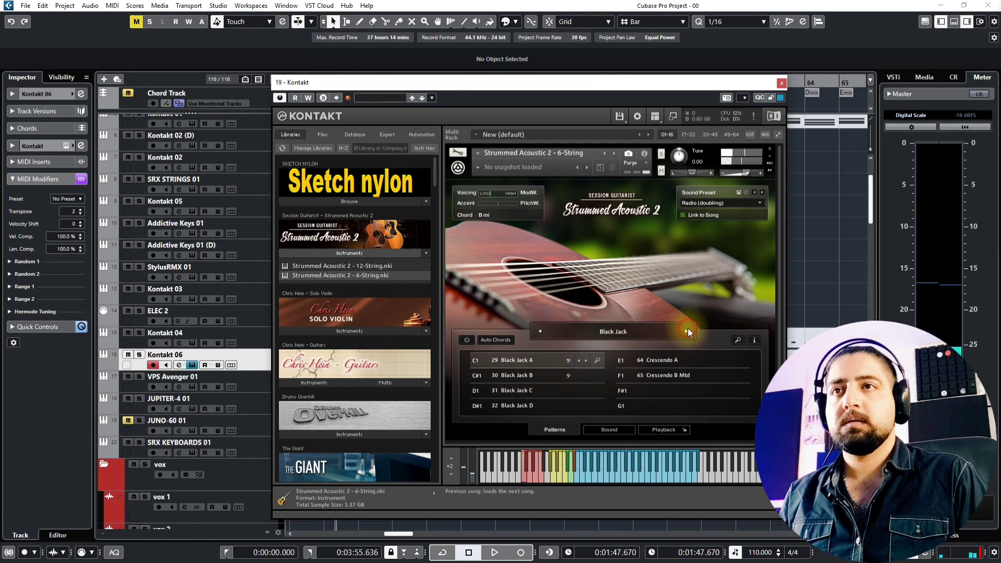
pyautogui.click(494, 376)
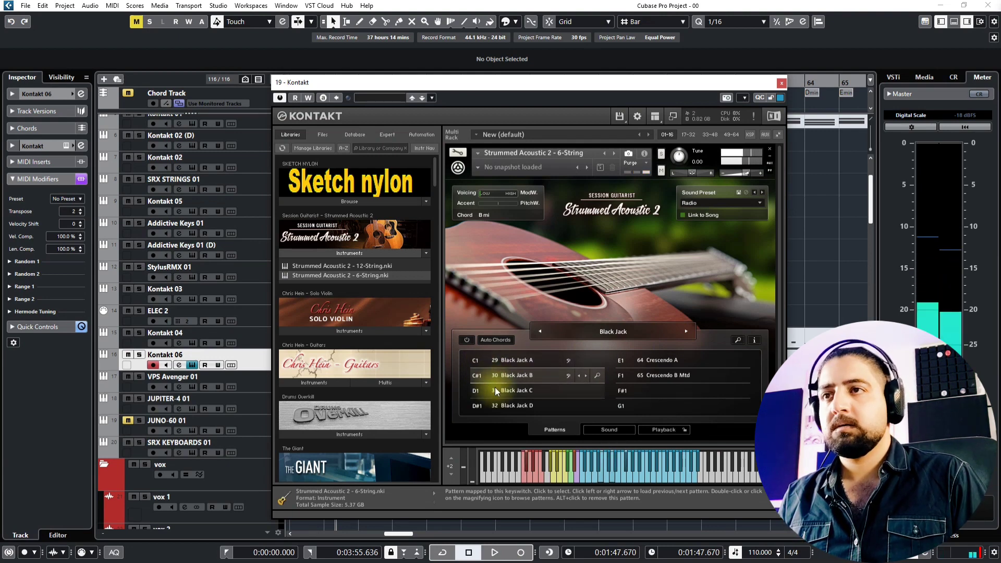
pyautogui.click(495, 390)
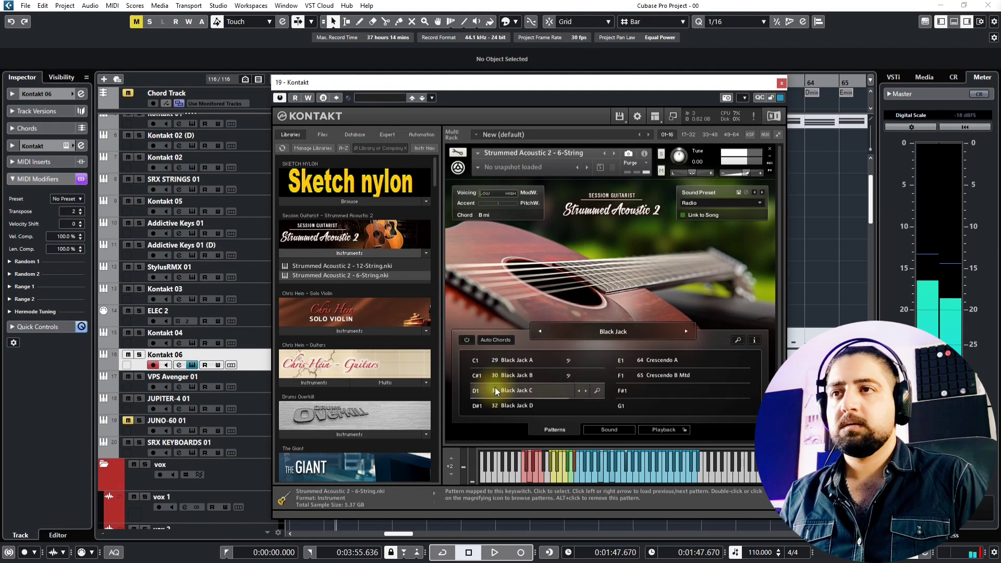
# Load the Full On and Island Strum songs, auditioning the Full On C and Island Strum C patterns
pyautogui.click(684, 332)
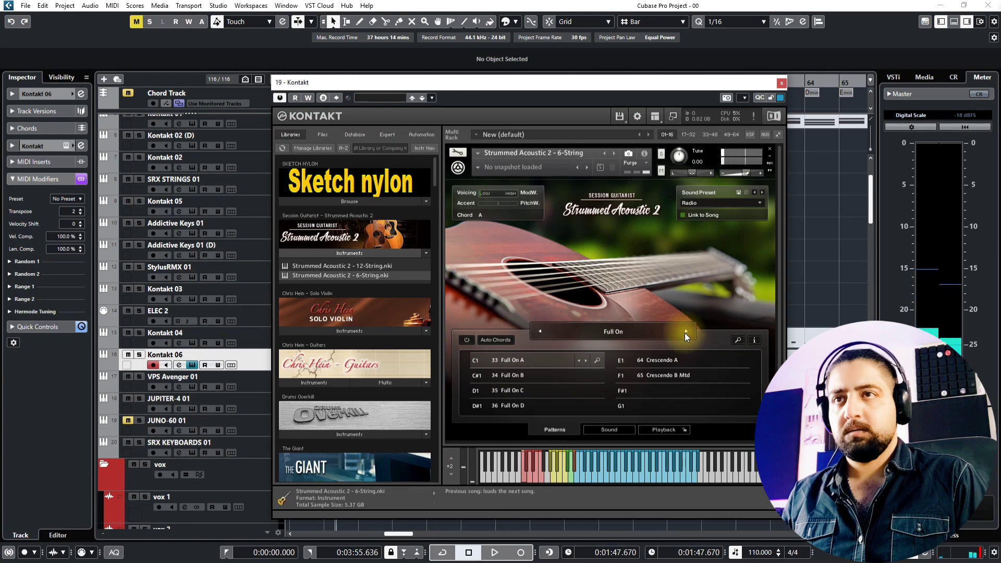
pyautogui.click(590, 385)
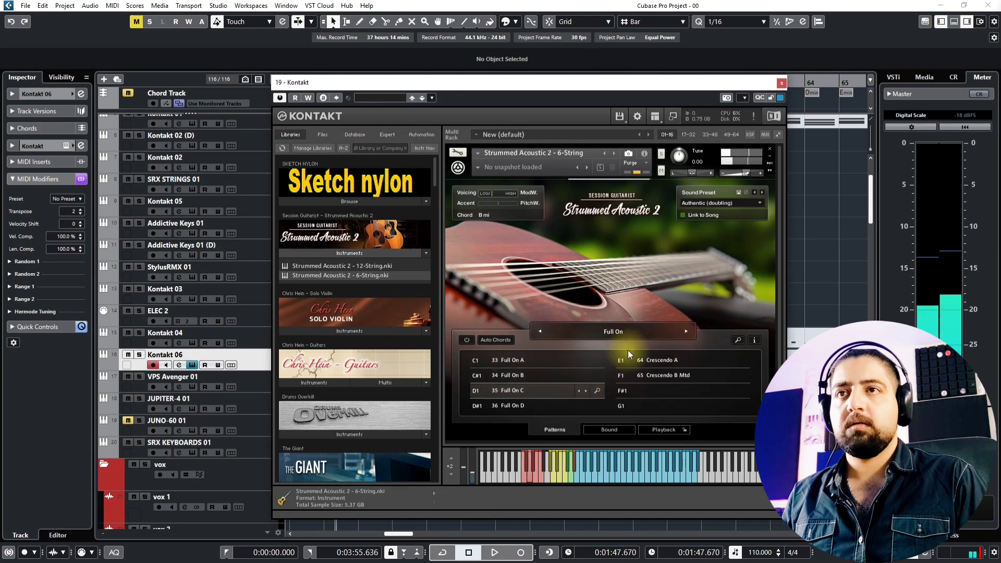
pyautogui.click(686, 330)
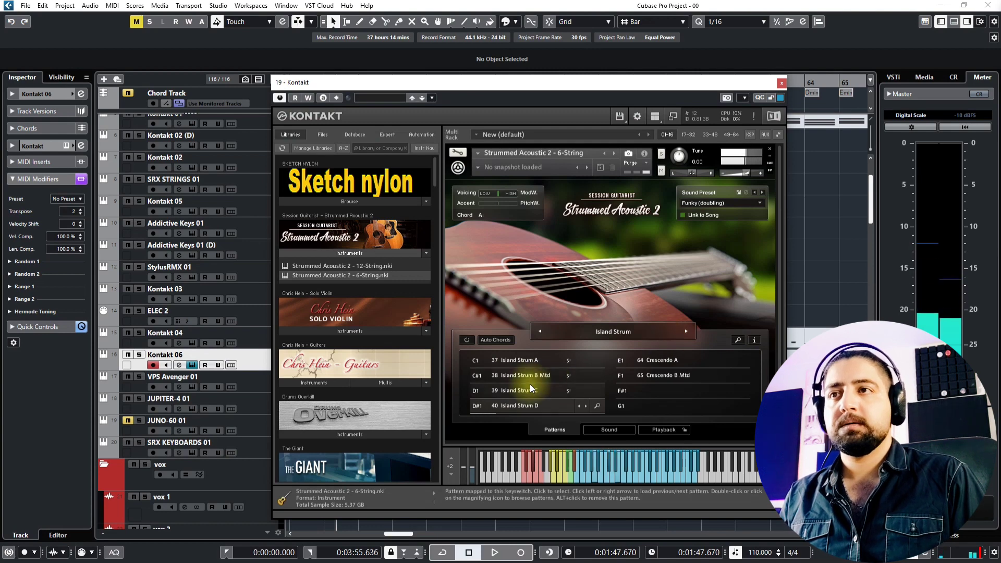
pyautogui.click(528, 390)
# Audition the Songwriter song's pattern C and step through the Wide Open and Home Again songs
pyautogui.click(686, 331)
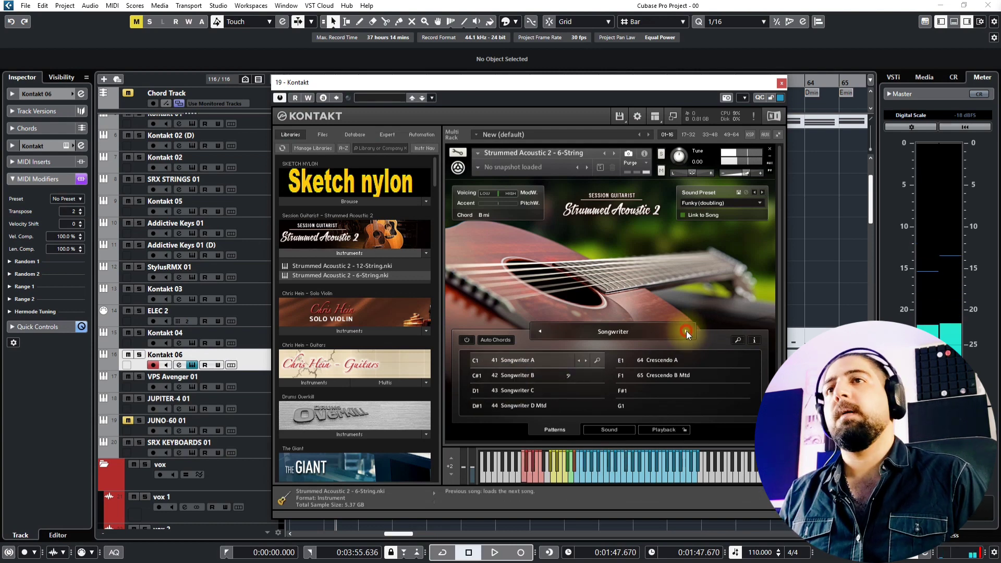
pyautogui.click(526, 390)
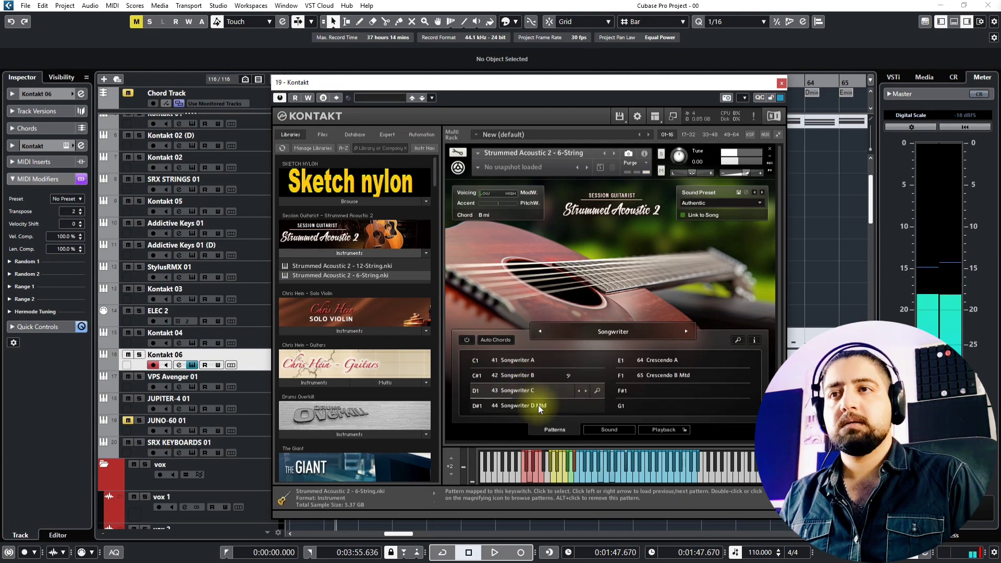
pyautogui.click(683, 333)
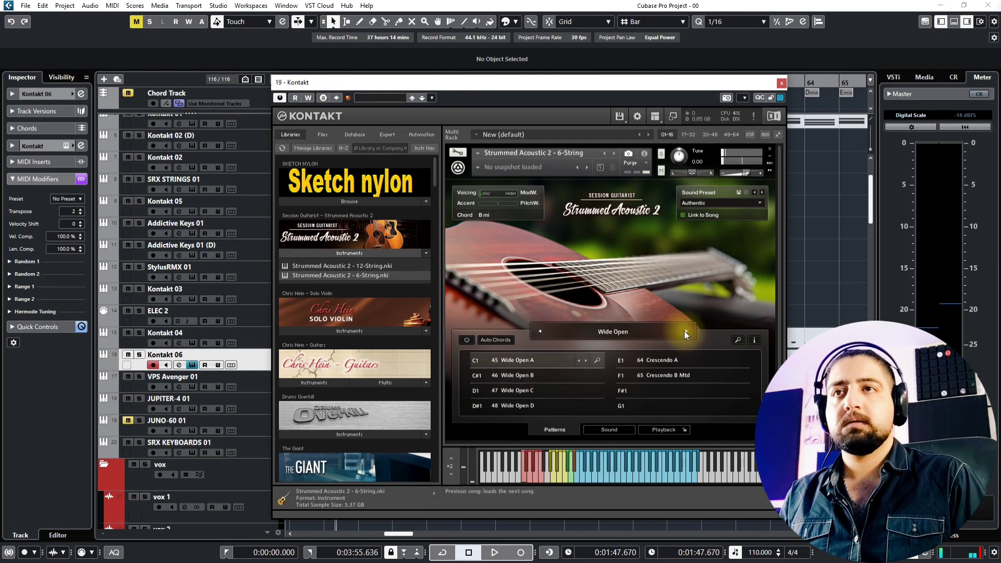
pyautogui.click(687, 332)
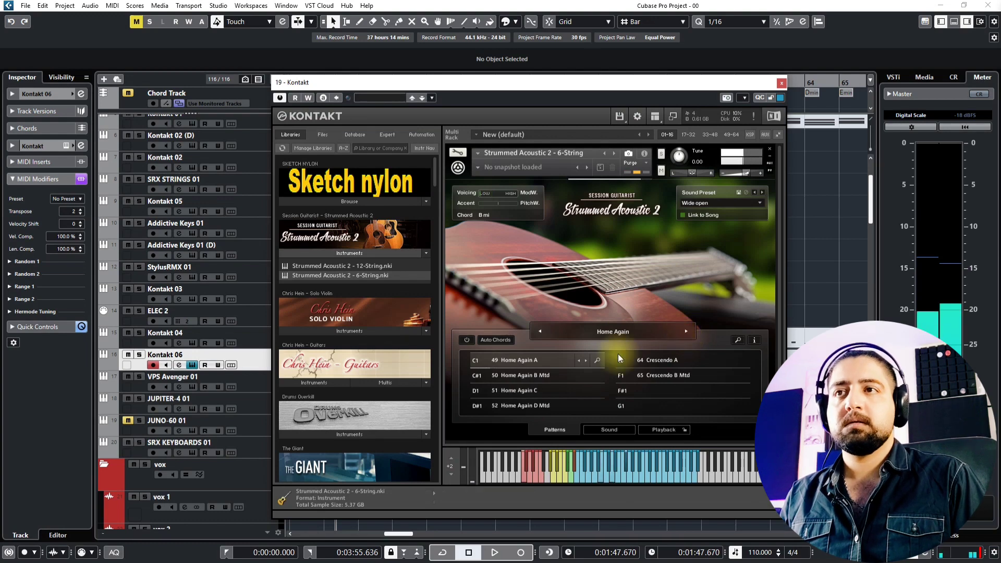
# Load the I Don't Care song, audition its pattern C, and confirm the song in the song browser
pyautogui.click(687, 331)
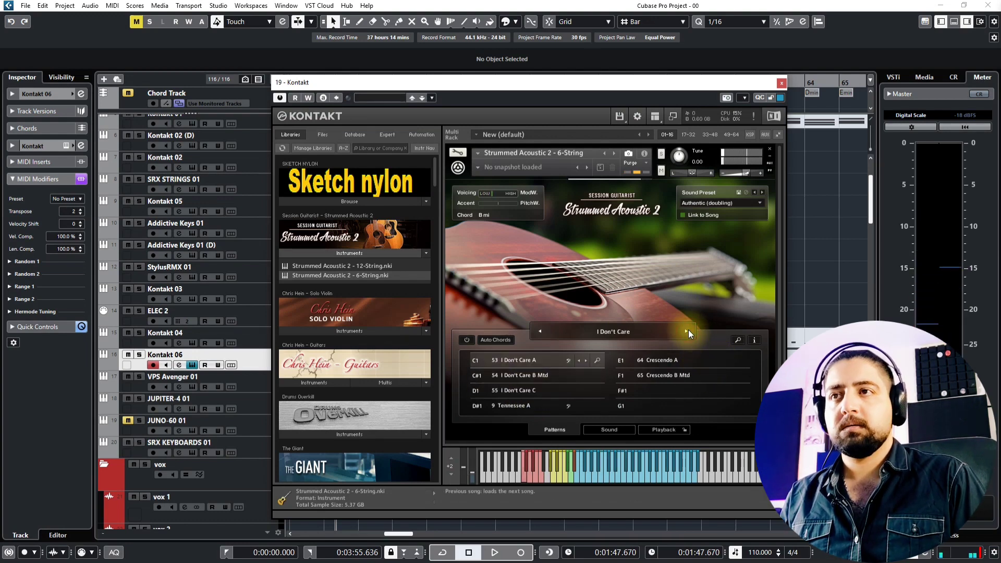
pyautogui.click(524, 390)
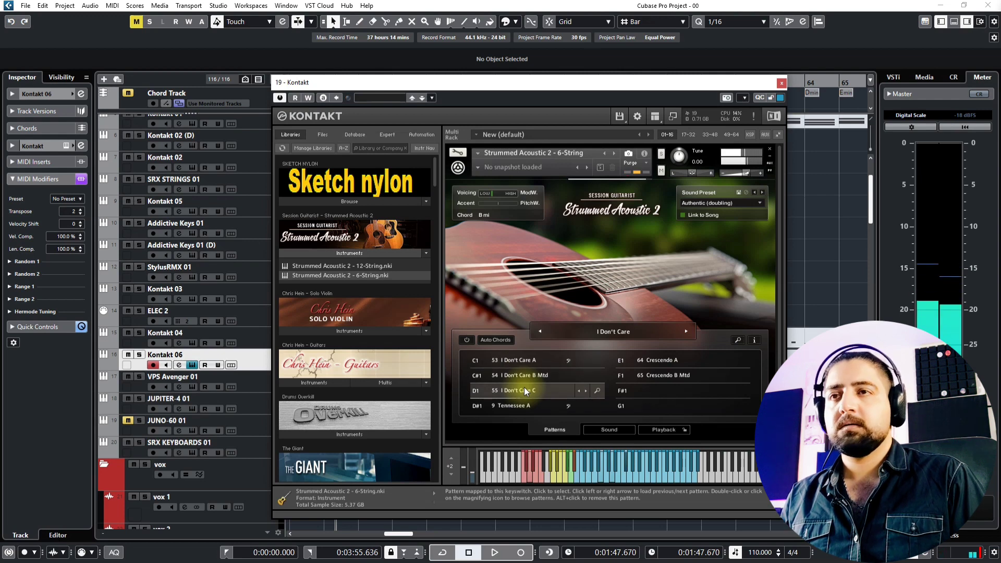
pyautogui.click(632, 330)
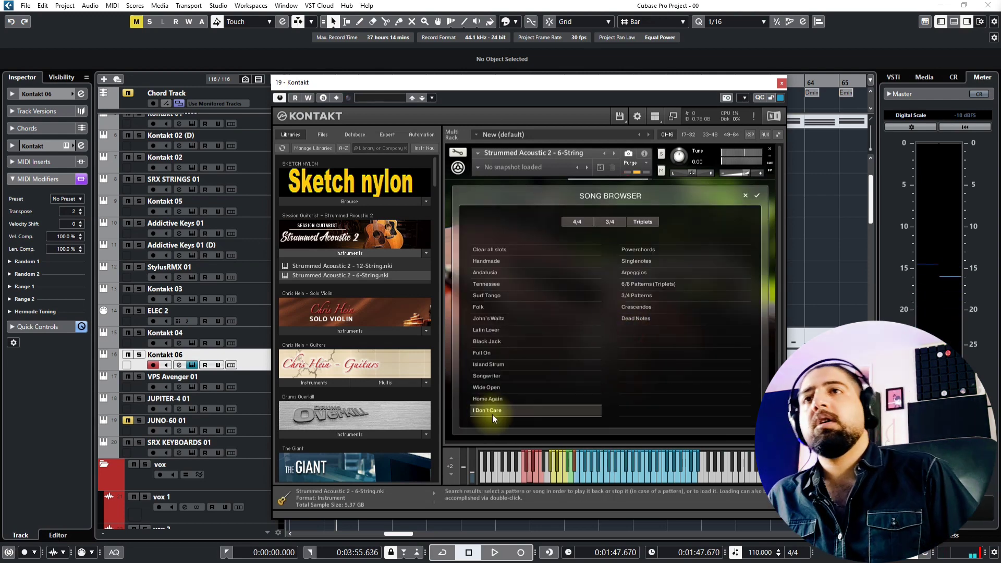
pyautogui.click(756, 199)
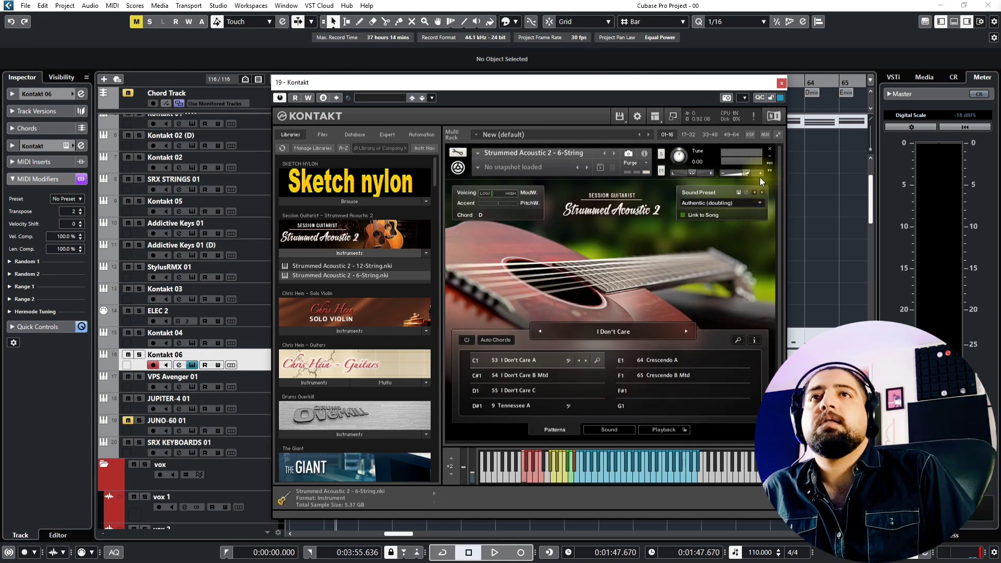
# Replace the Strummed Acoustic 2 6-String instrument in the rack with SKETCH NYLON.nki
pyautogui.click(769, 148)
pyautogui.click(472, 325)
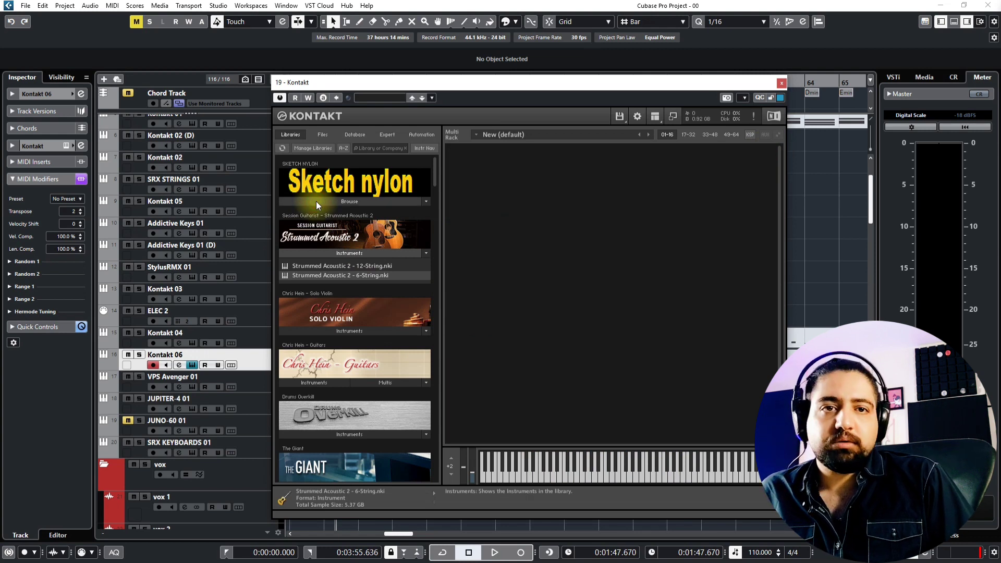
pyautogui.click(316, 202)
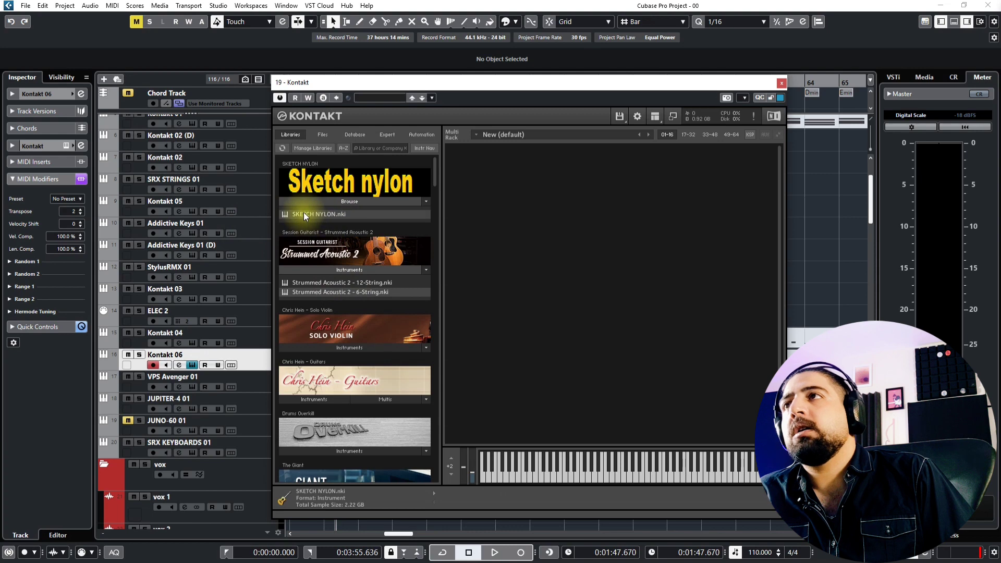
pyautogui.moveTo(296, 213); pyautogui.dragTo(607, 218)
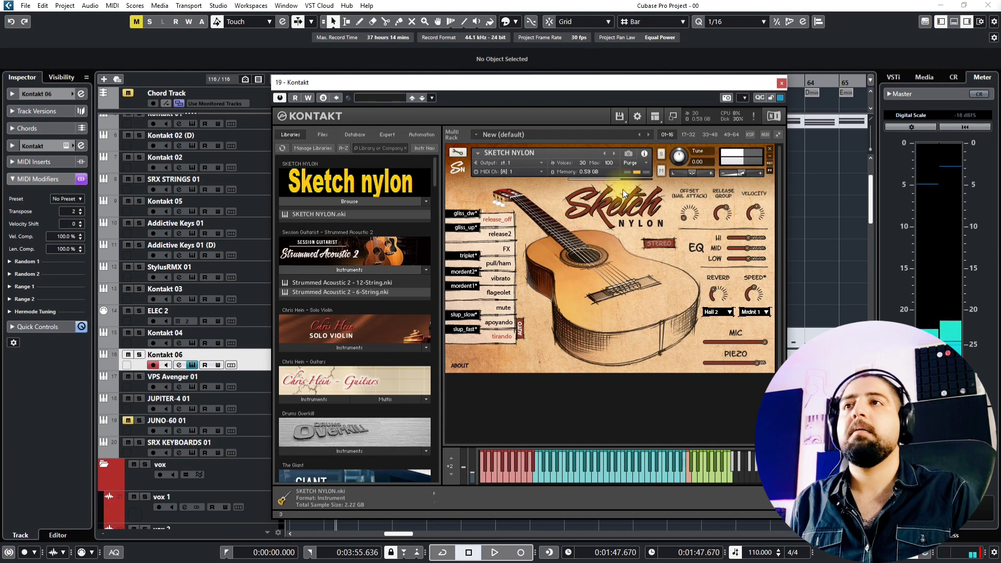
# Audition Sketch Nylon's release2, vibrato, release_off, flageolet and mute articulations, and toggle its mono switch
pyautogui.click(502, 233)
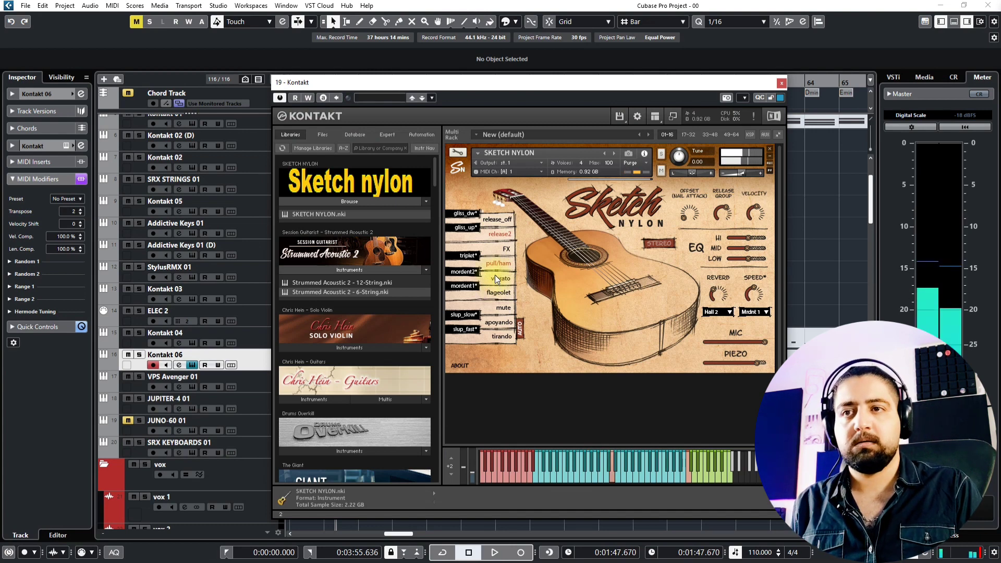
pyautogui.click(494, 278)
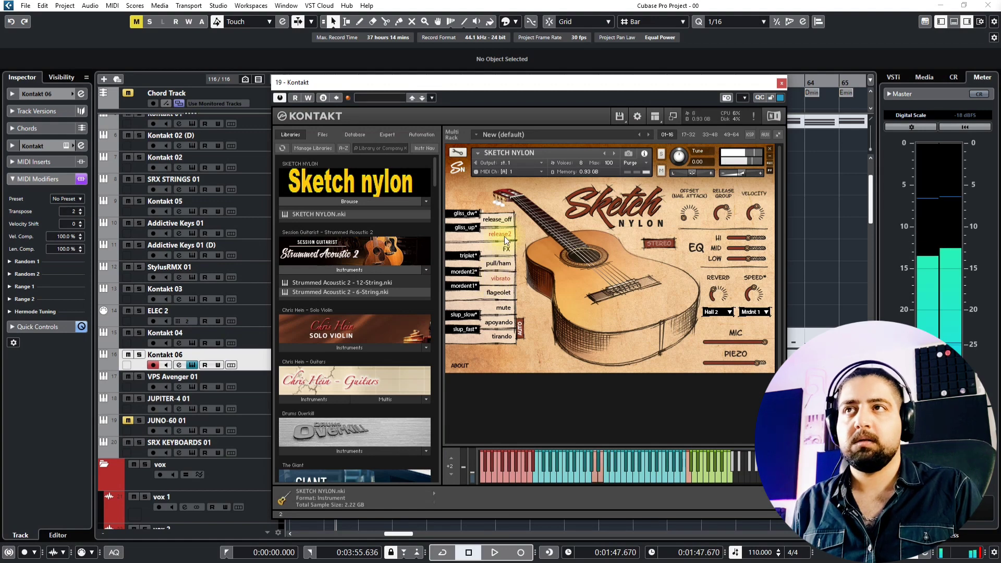
pyautogui.click(506, 220)
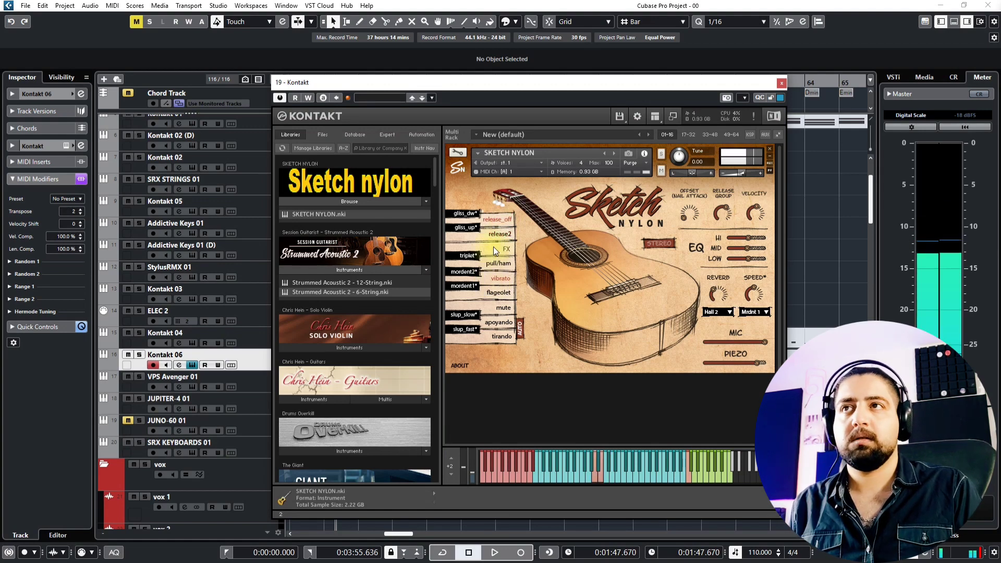
pyautogui.click(500, 295)
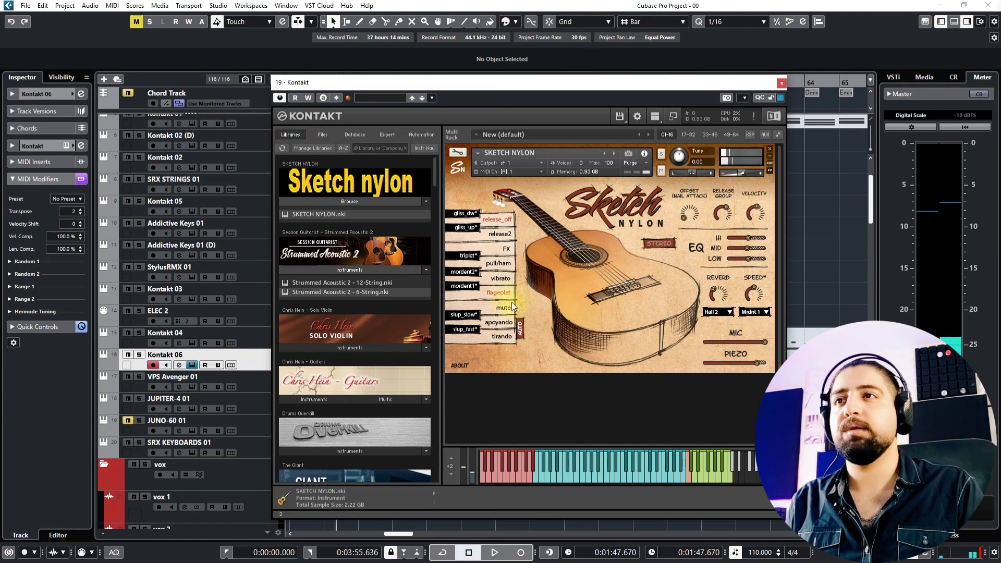
pyautogui.click(509, 308)
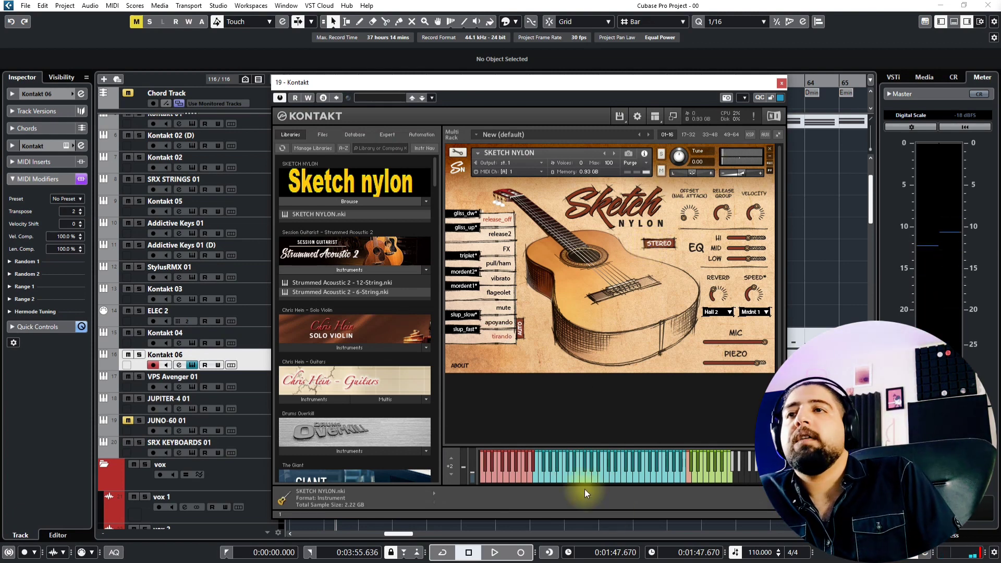
pyautogui.click(521, 330)
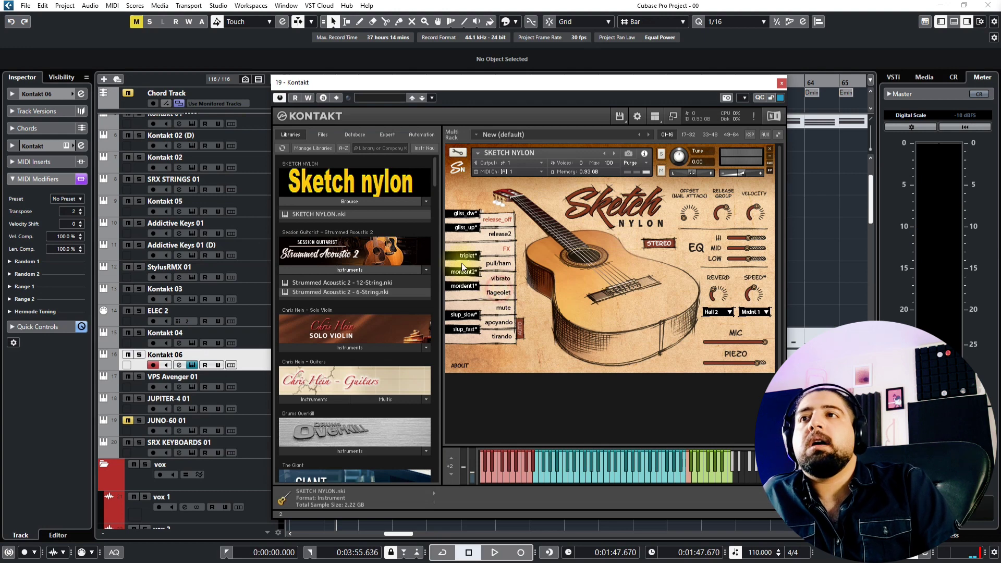
# Remove the Sketch Nylon instrument from the rack
pyautogui.click(769, 149)
pyautogui.click(503, 324)
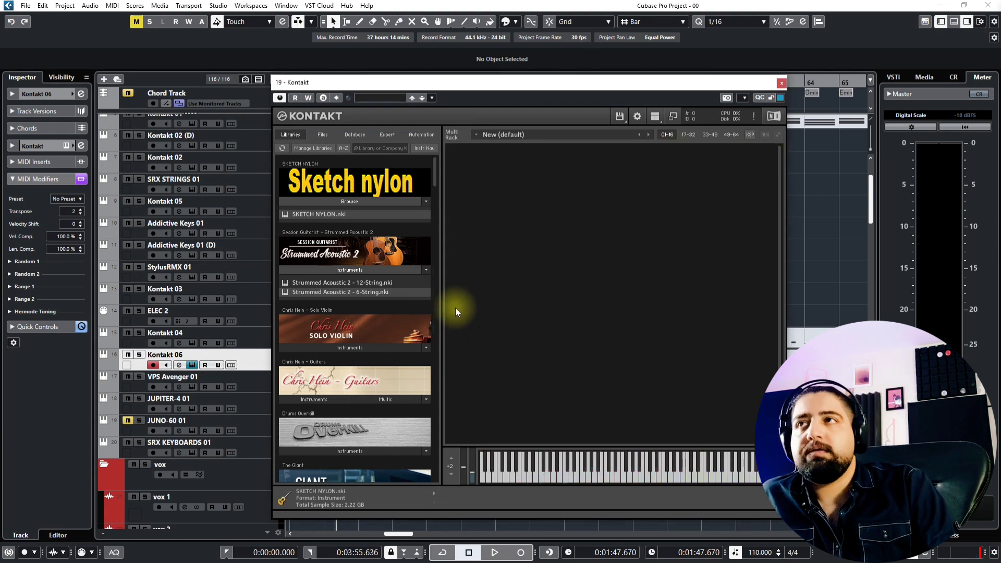